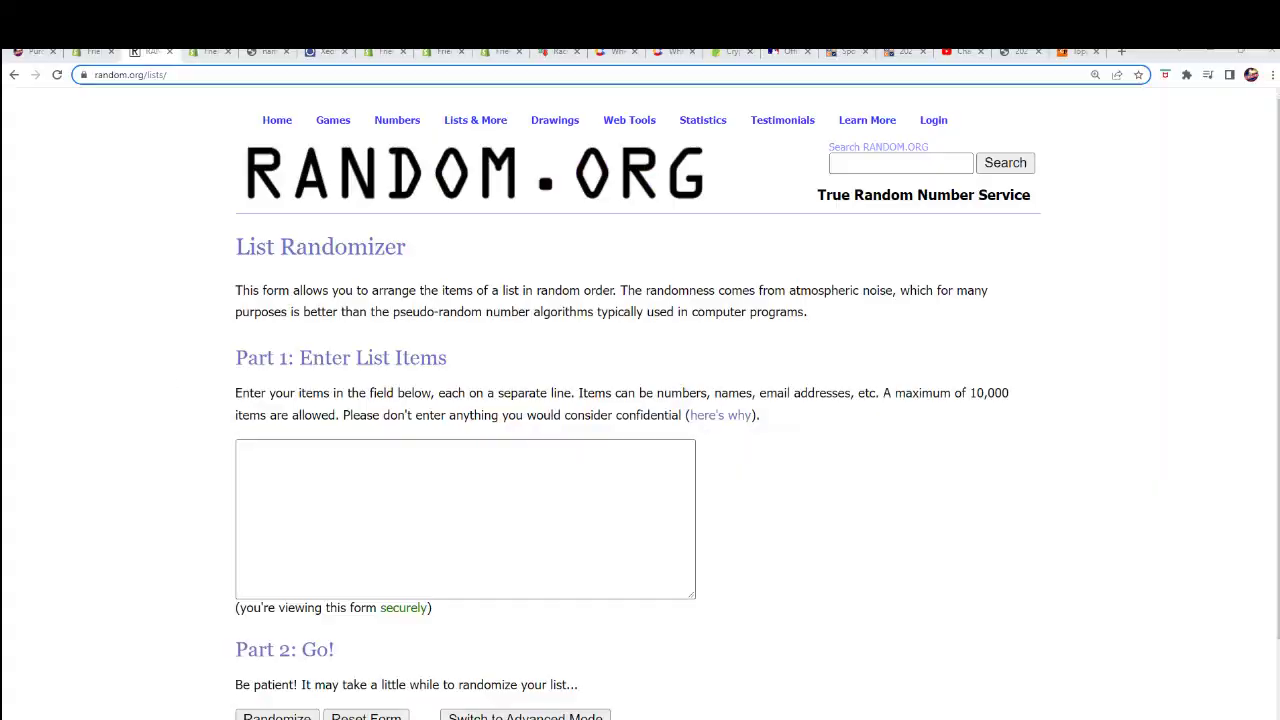
Select and copy the owner-name lines from Notepad.
key("alt+Tab")
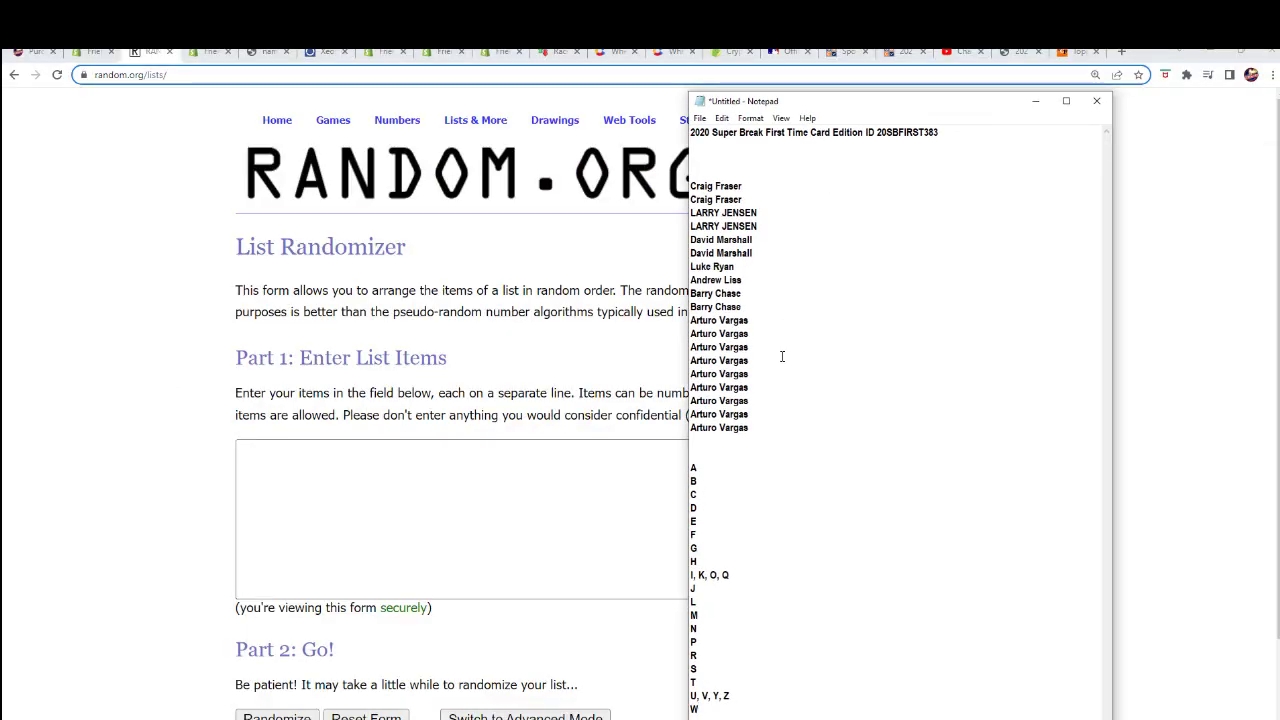
key("shift+Up")
key("shift+Up")
key("shift+Up")
key("shift+Up")
key("shift+Up")
key("shift+Home")
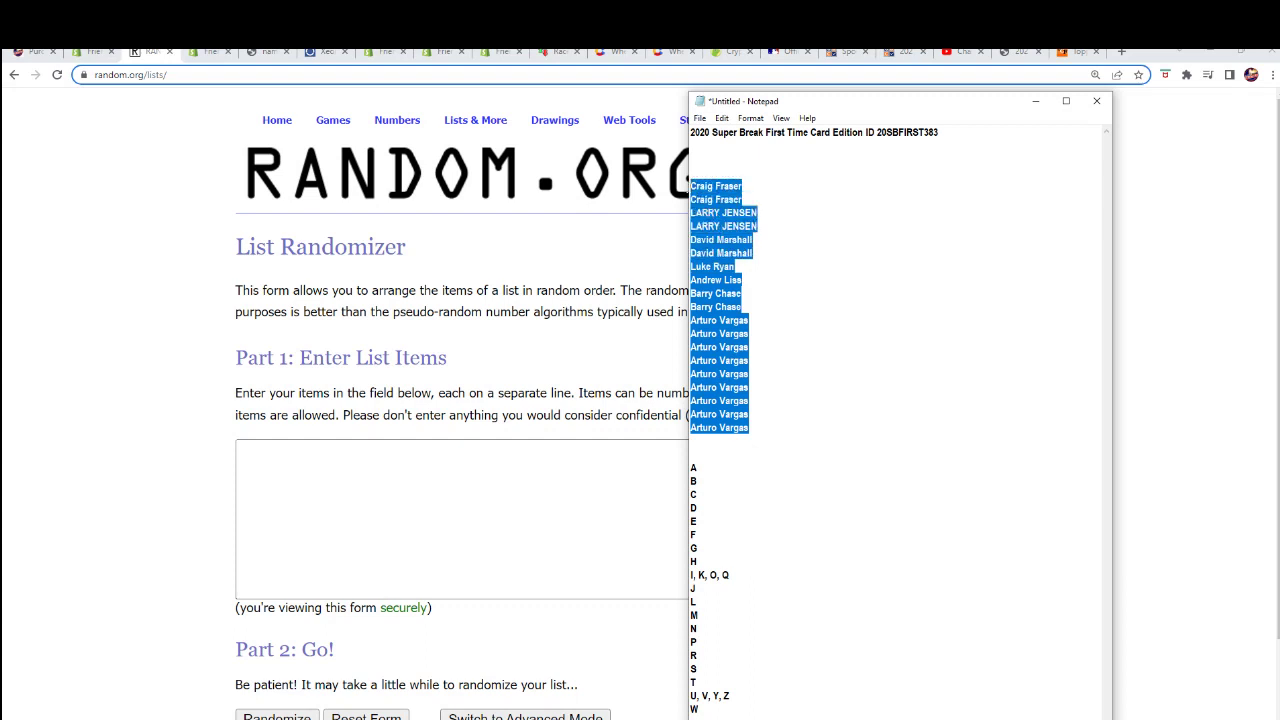
right_click(700, 224)
left_click(730, 271)
left_click(280, 460)
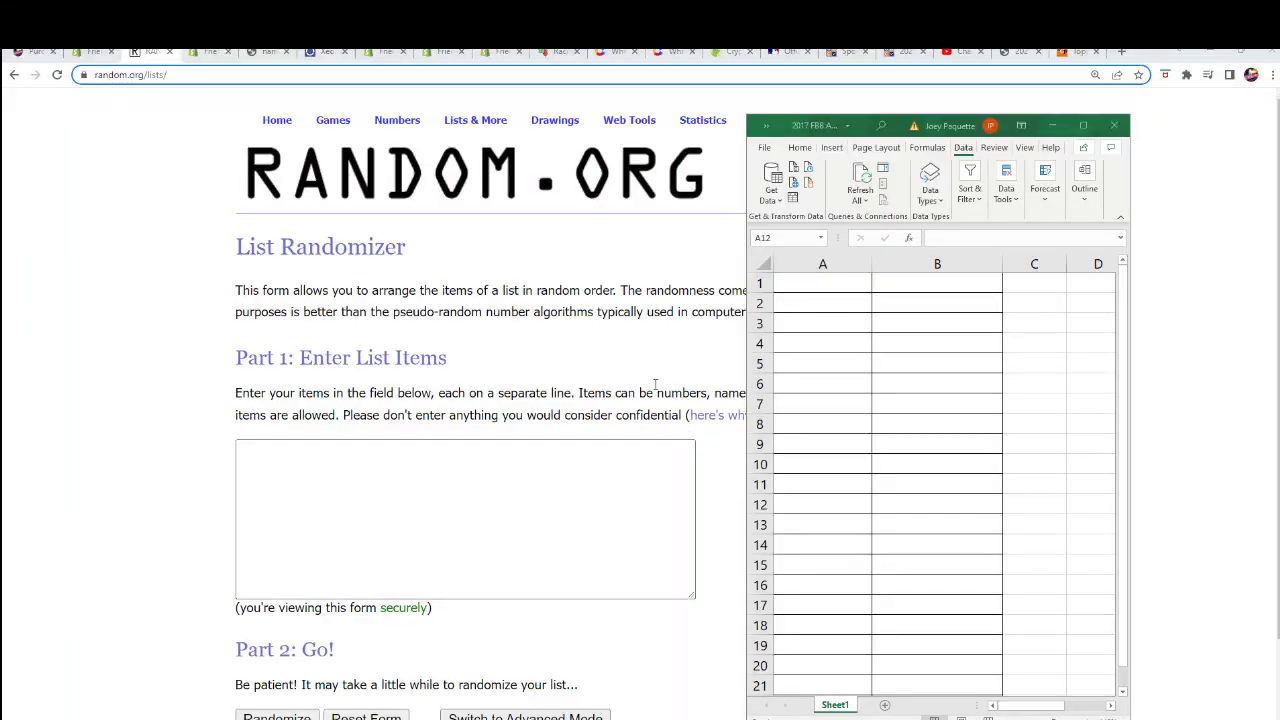
Enter 'OWNER NAMES' in A1 and 'LAST NAME LETTER INITIAL' in B1.
left_click(788, 285)
double_click(813, 283)
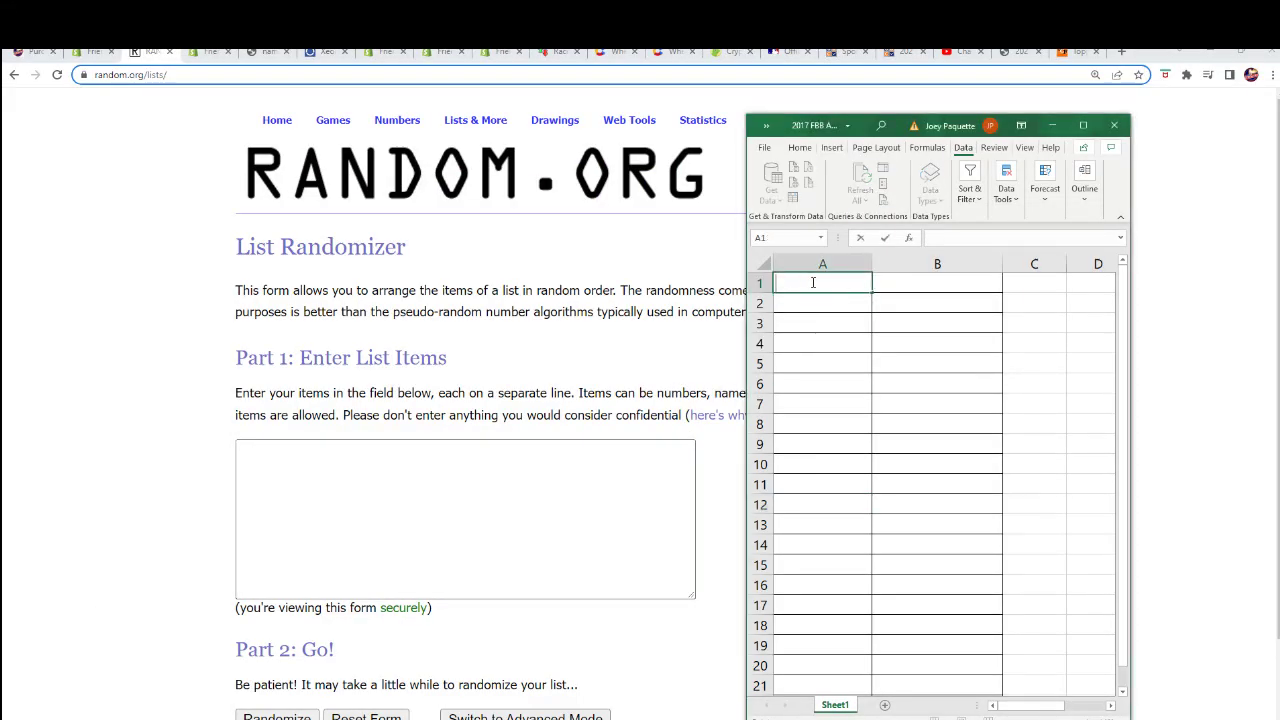
type("OW")
type("NER NAMES")
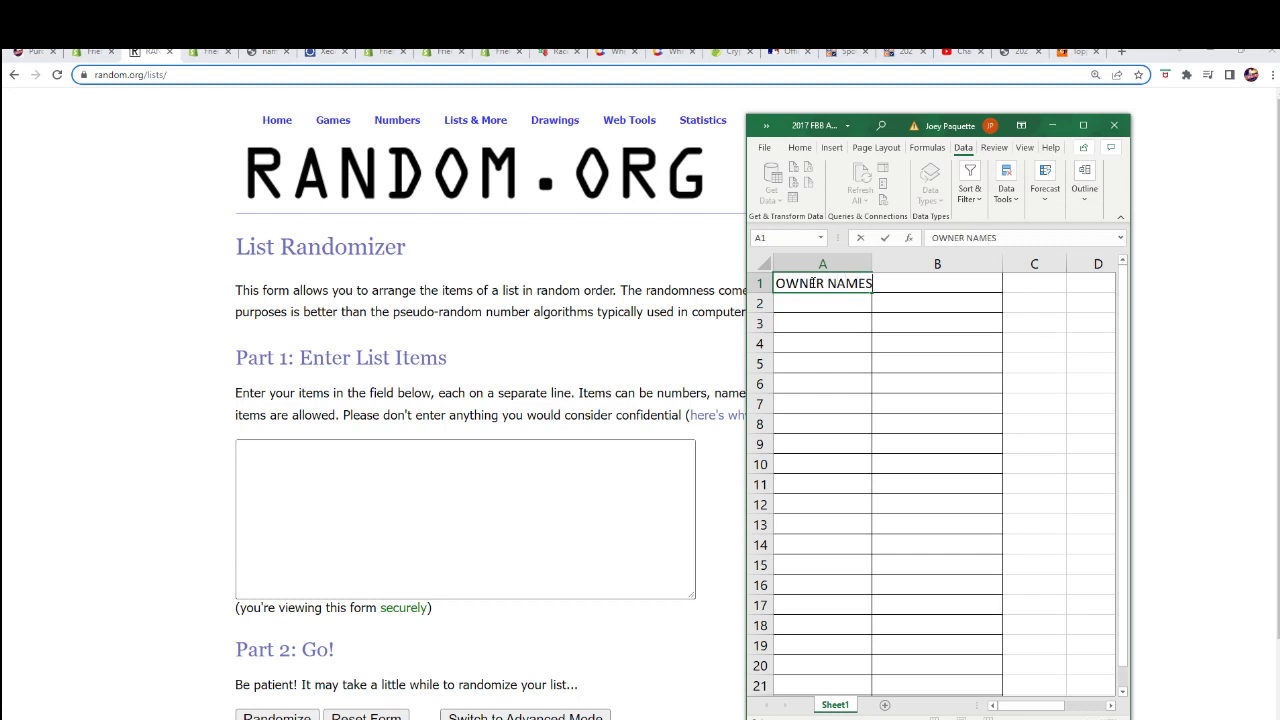
key("Tab")
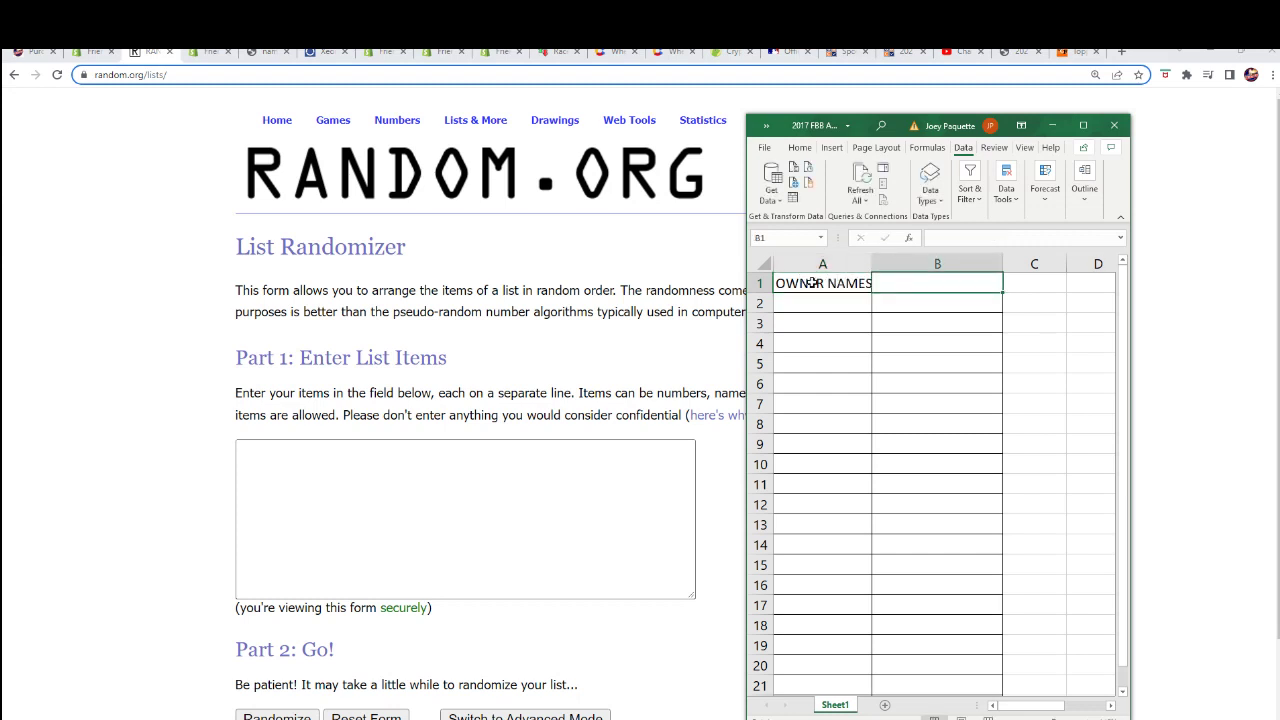
type("LAST N")
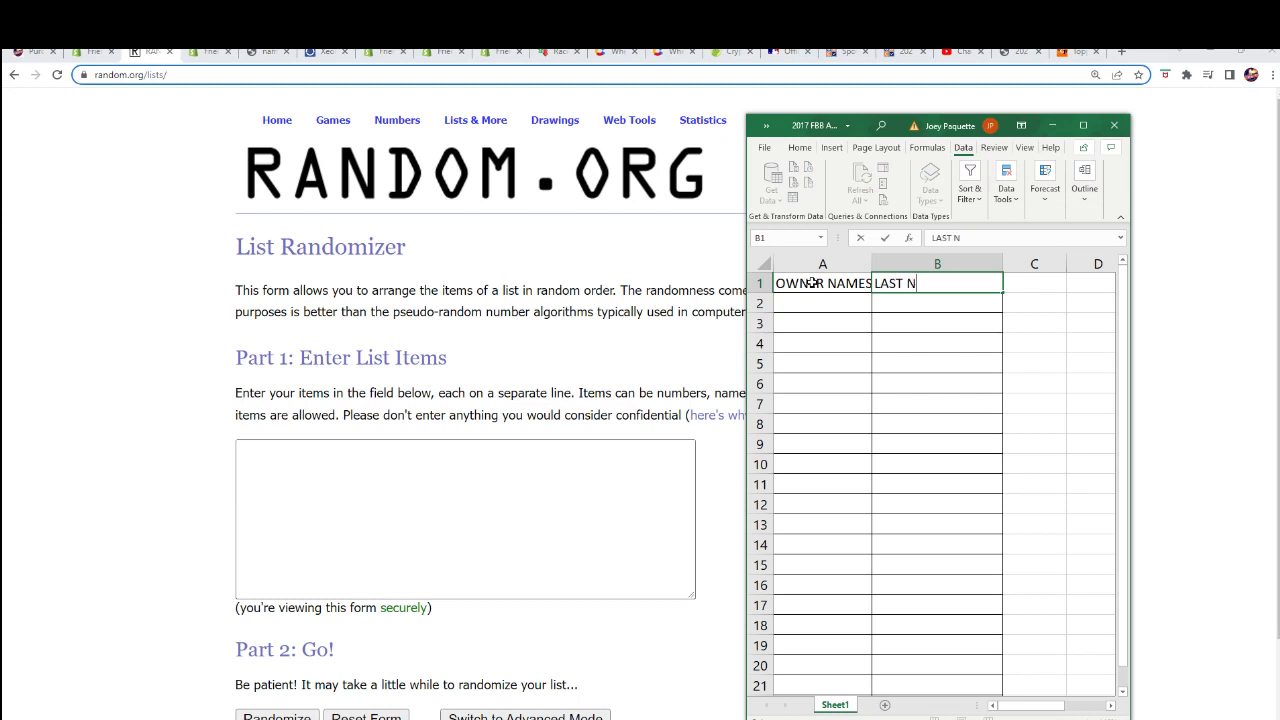
type("AME LE")
type("TTER")
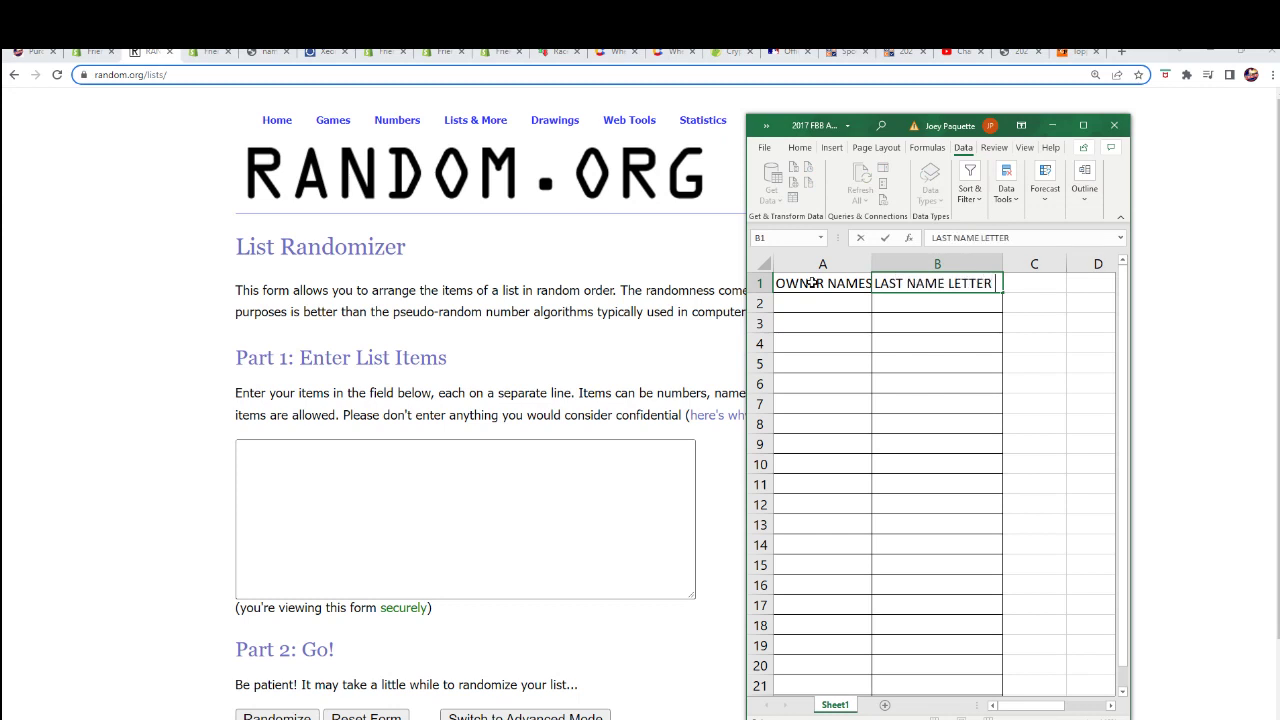
type(" INITIAL")
Widen columns A and B to fit their headings.
left_click(985, 264)
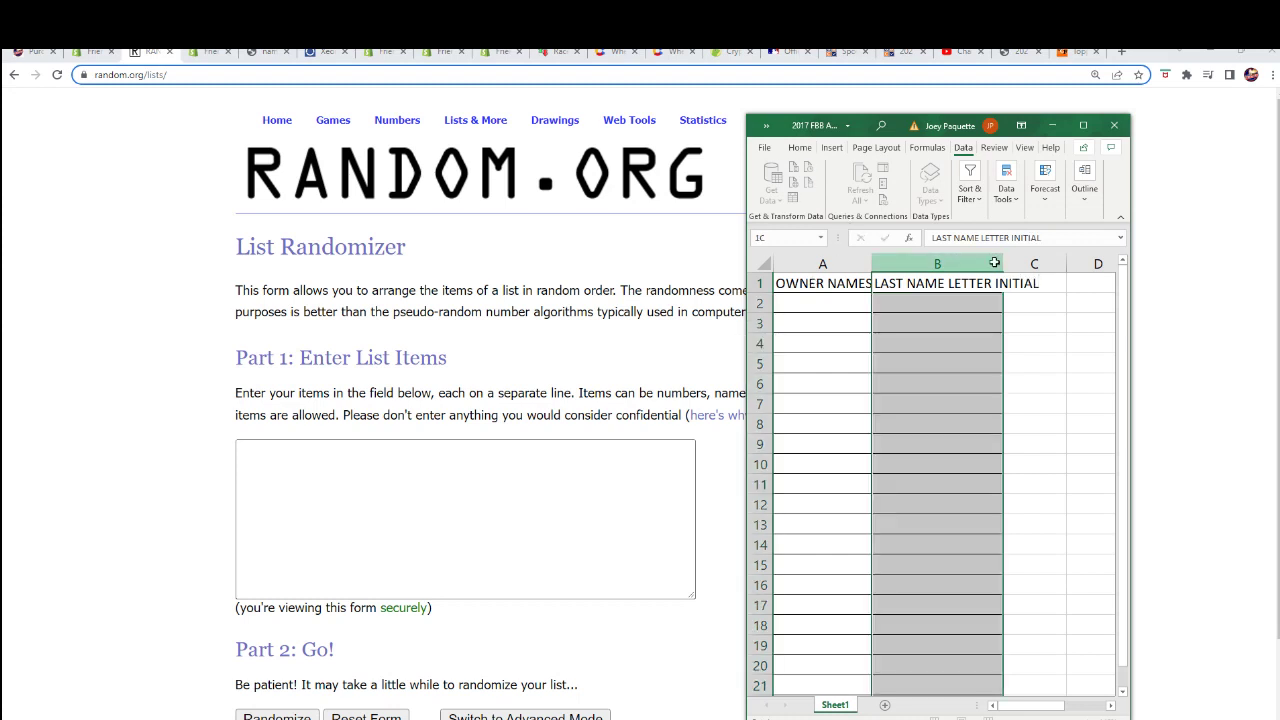
left_click_drag(1001, 264, 1043, 264)
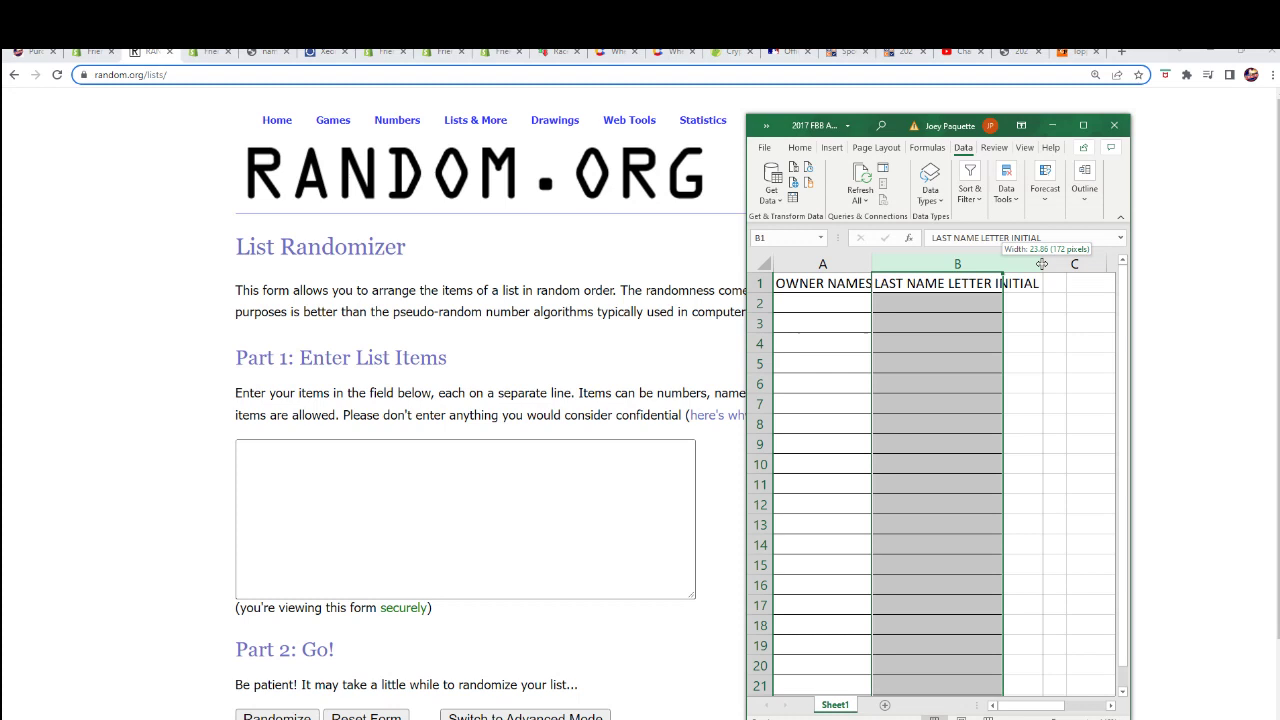
left_click(822, 264)
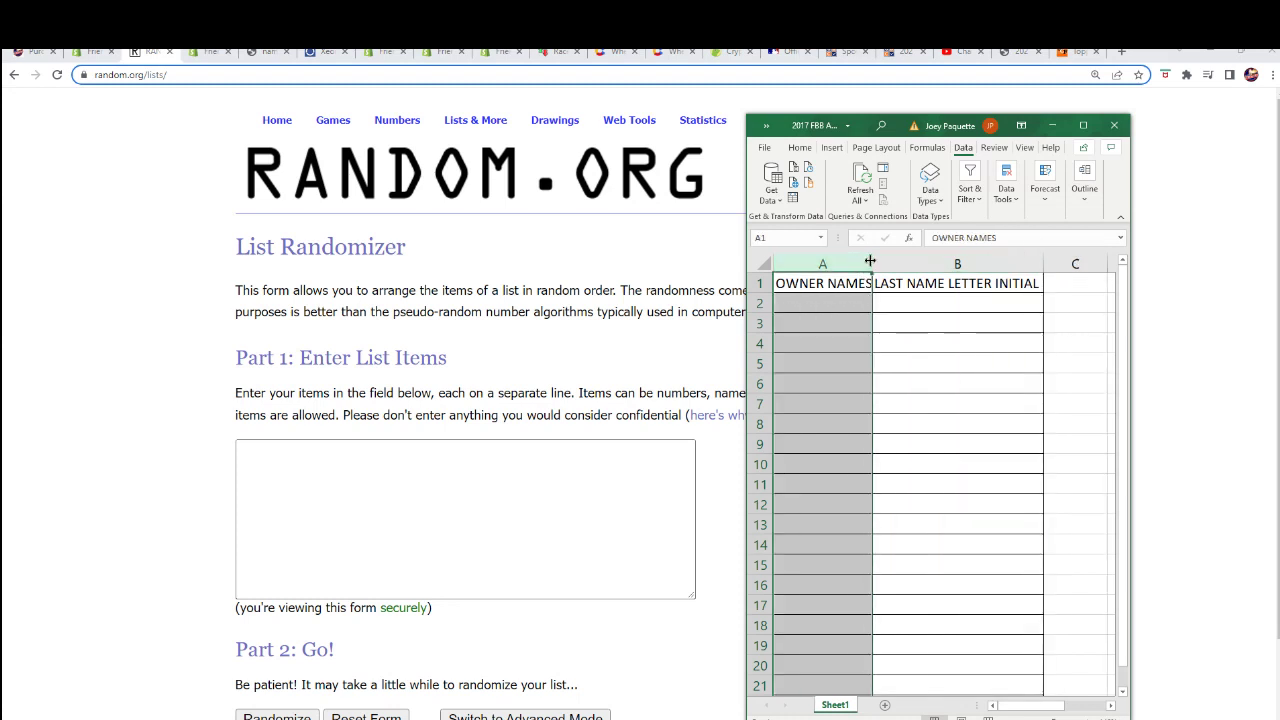
left_click_drag(872, 264, 880, 264)
left_click(848, 304)
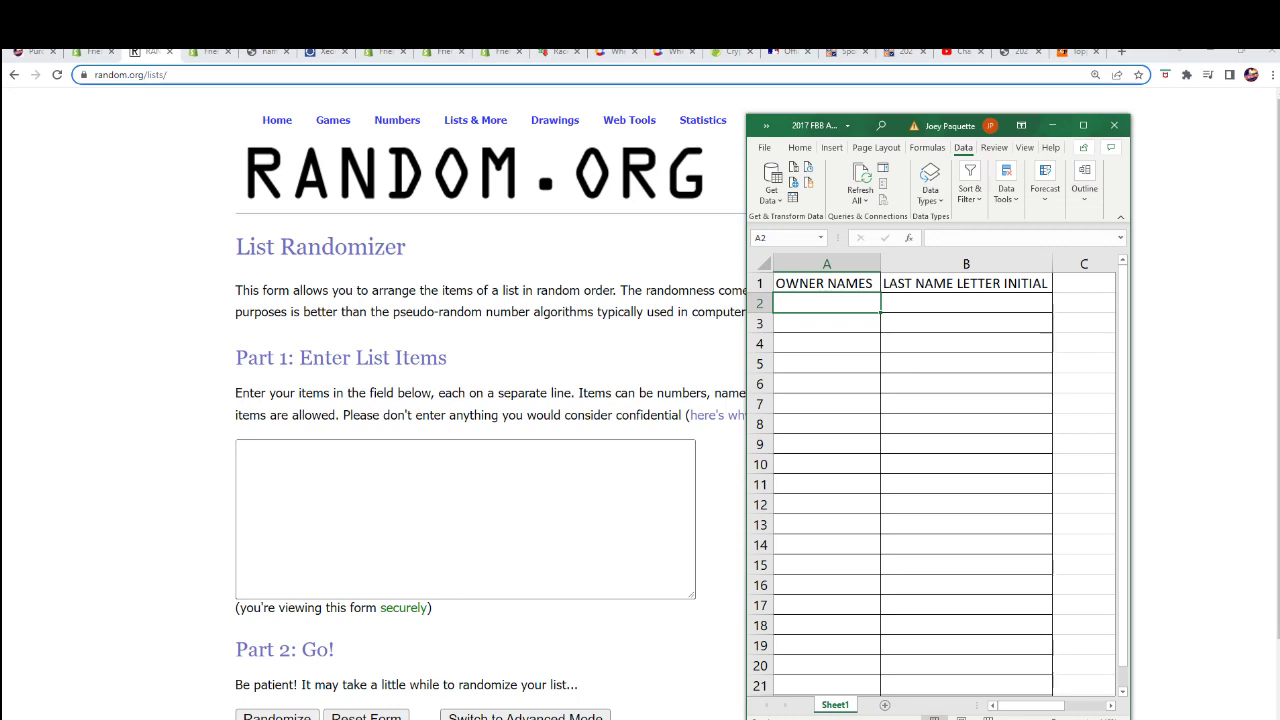
left_click(400, 500)
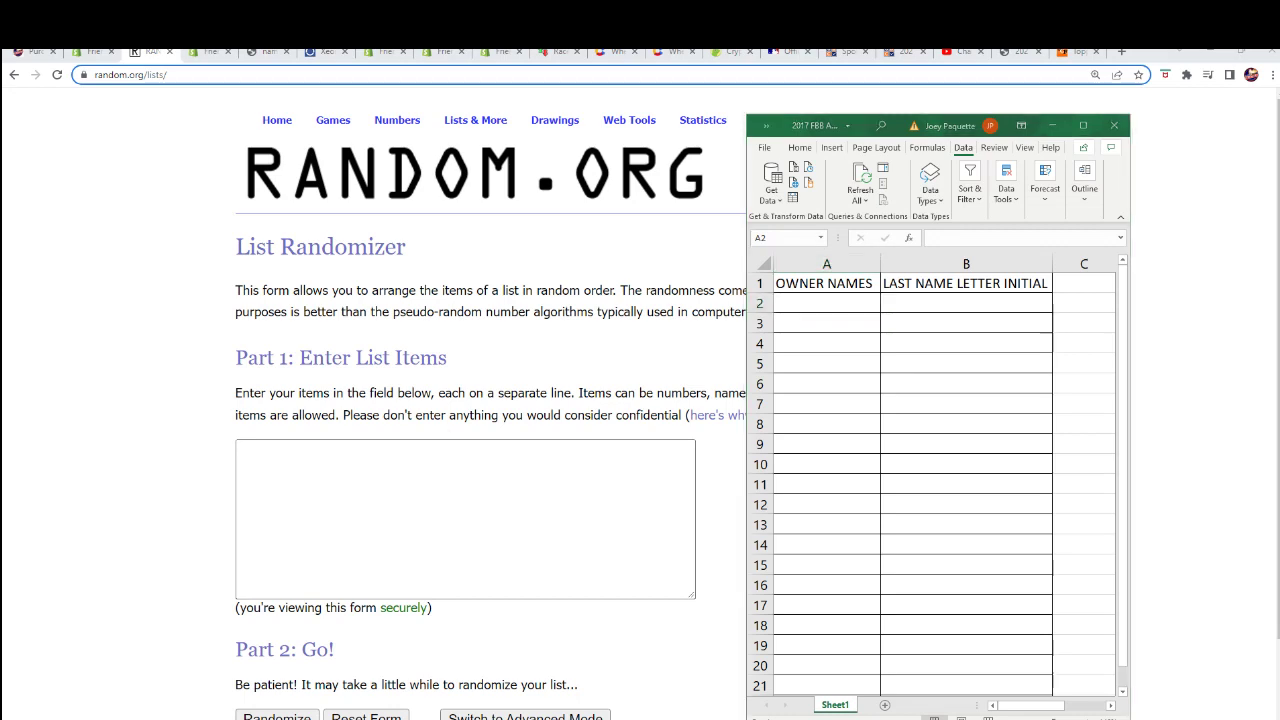
Paste the copied owner names from Notepad into the randomizer's list box.
key("alt+Tab")
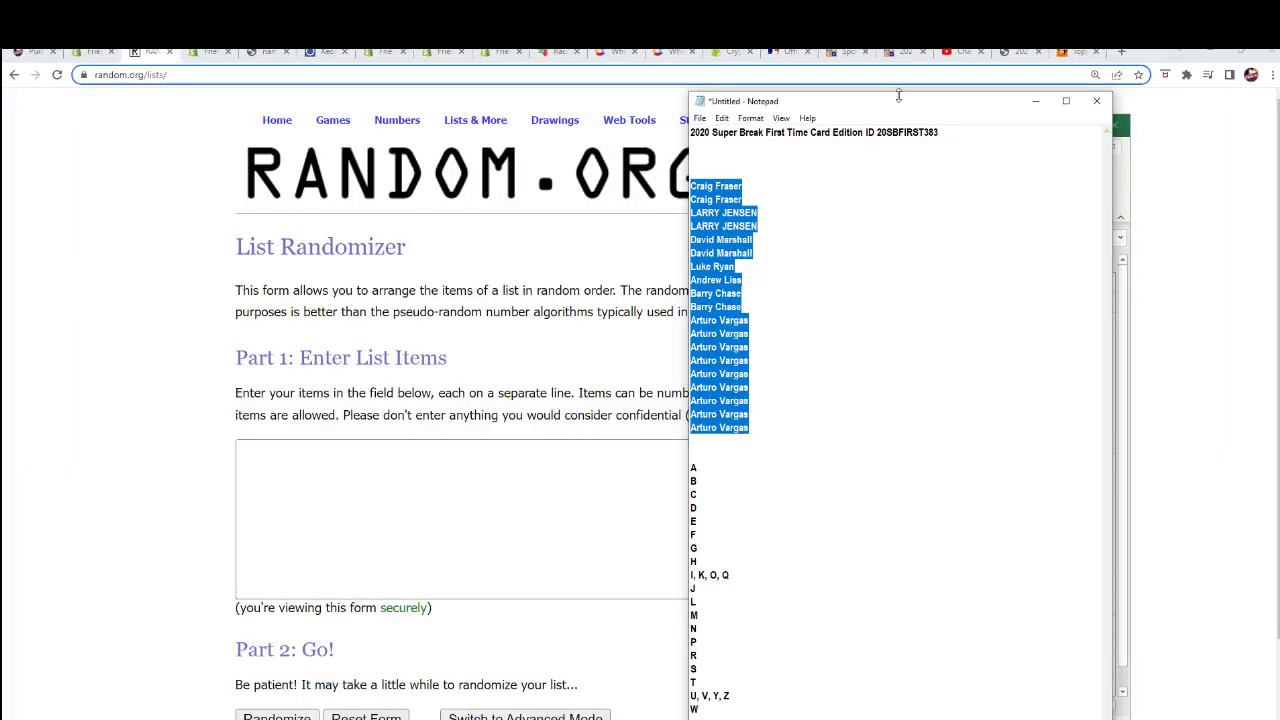
right_click(704, 292)
left_click(812, 340)
left_click(291, 543)
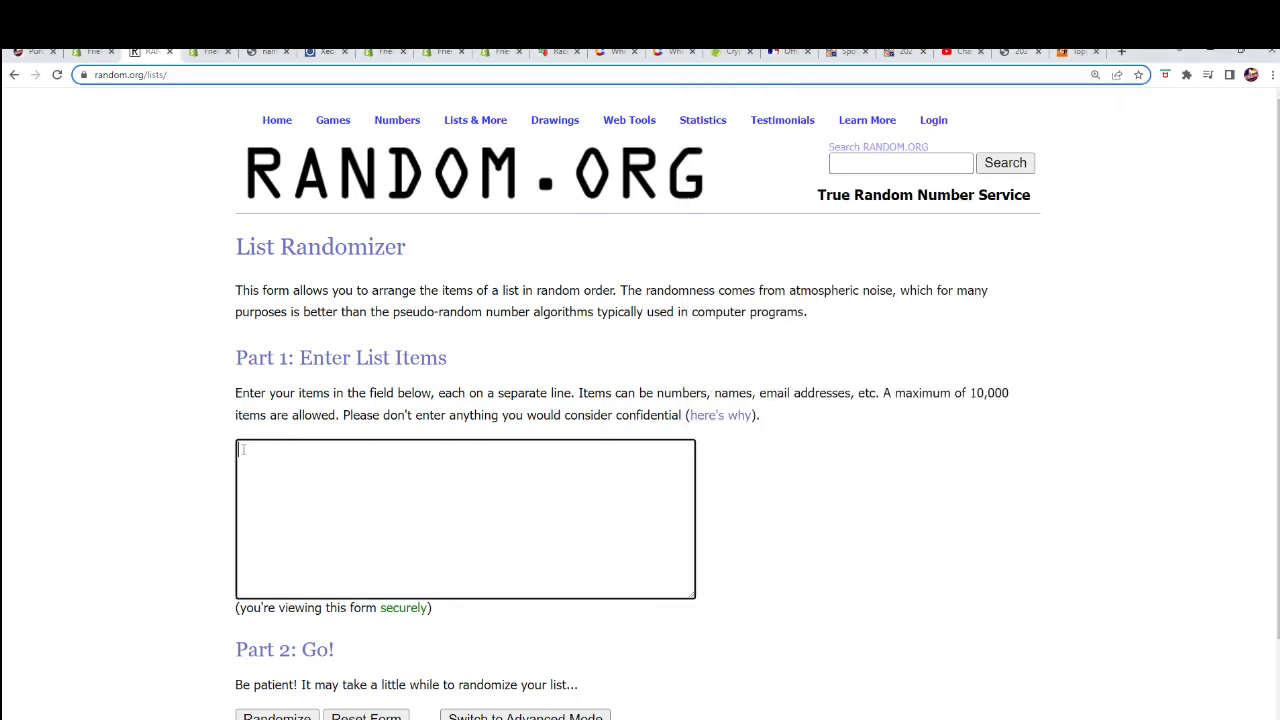
right_click(241, 452)
left_click(276, 555)
Randomize the name list, then reshuffle it for seven runs in total.
scroll(772, 430, "down", 1)
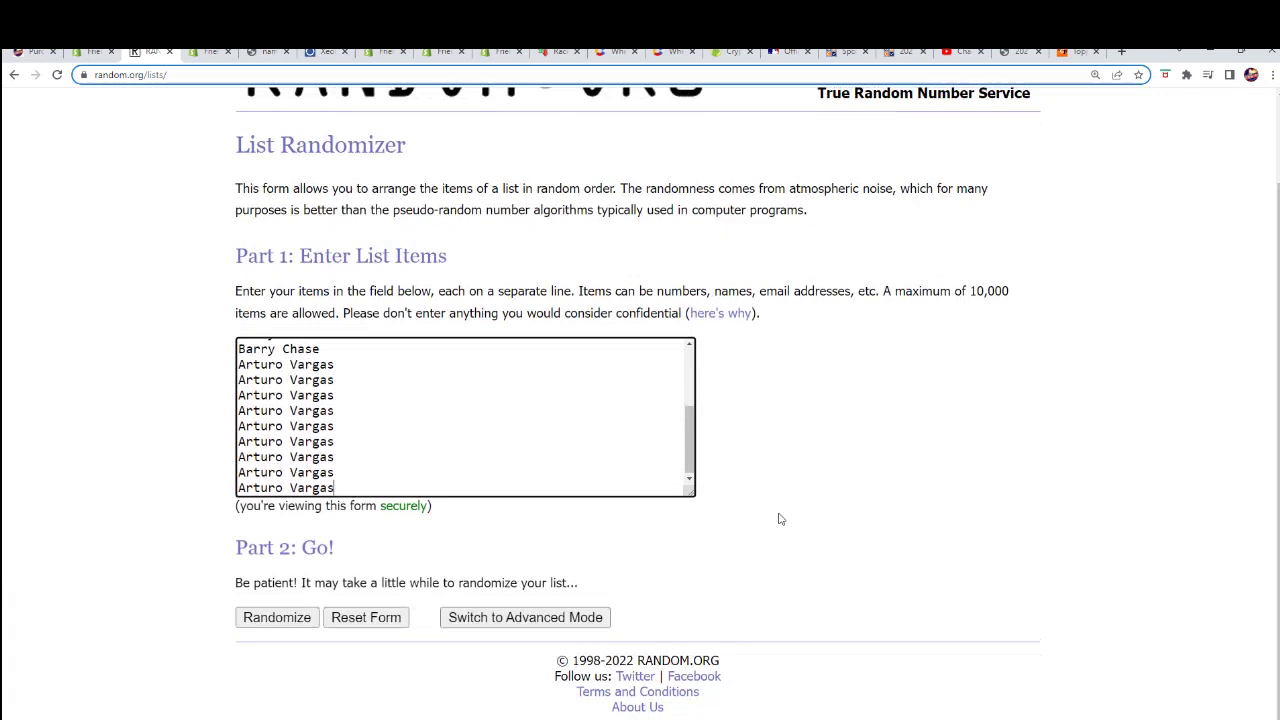
left_click(280, 614)
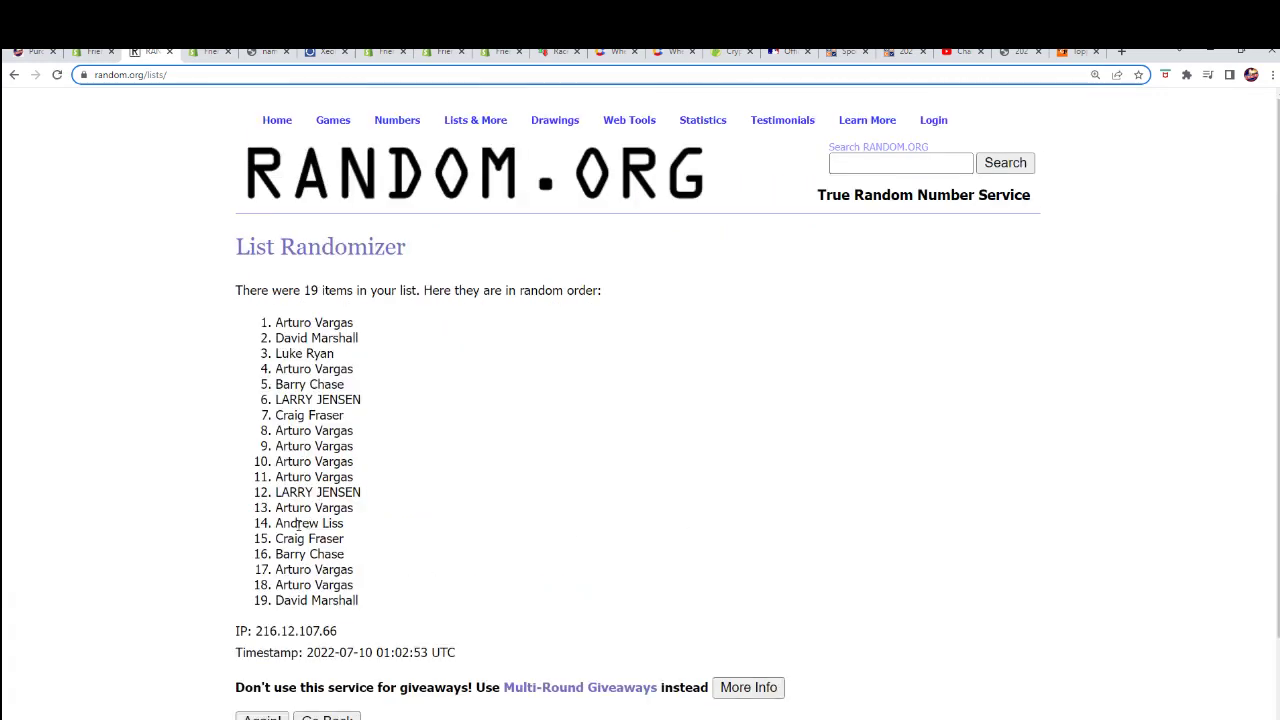
scroll(297, 527, "down", 1)
left_click(260, 614)
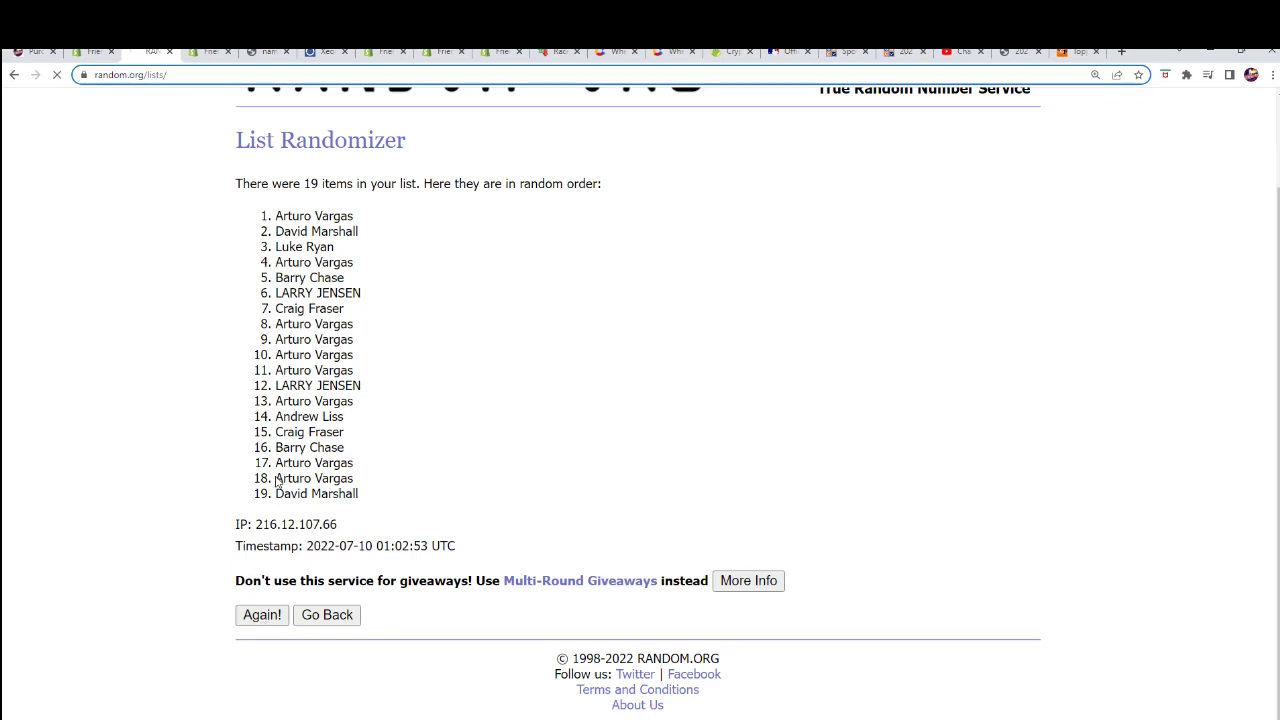
left_click(260, 614)
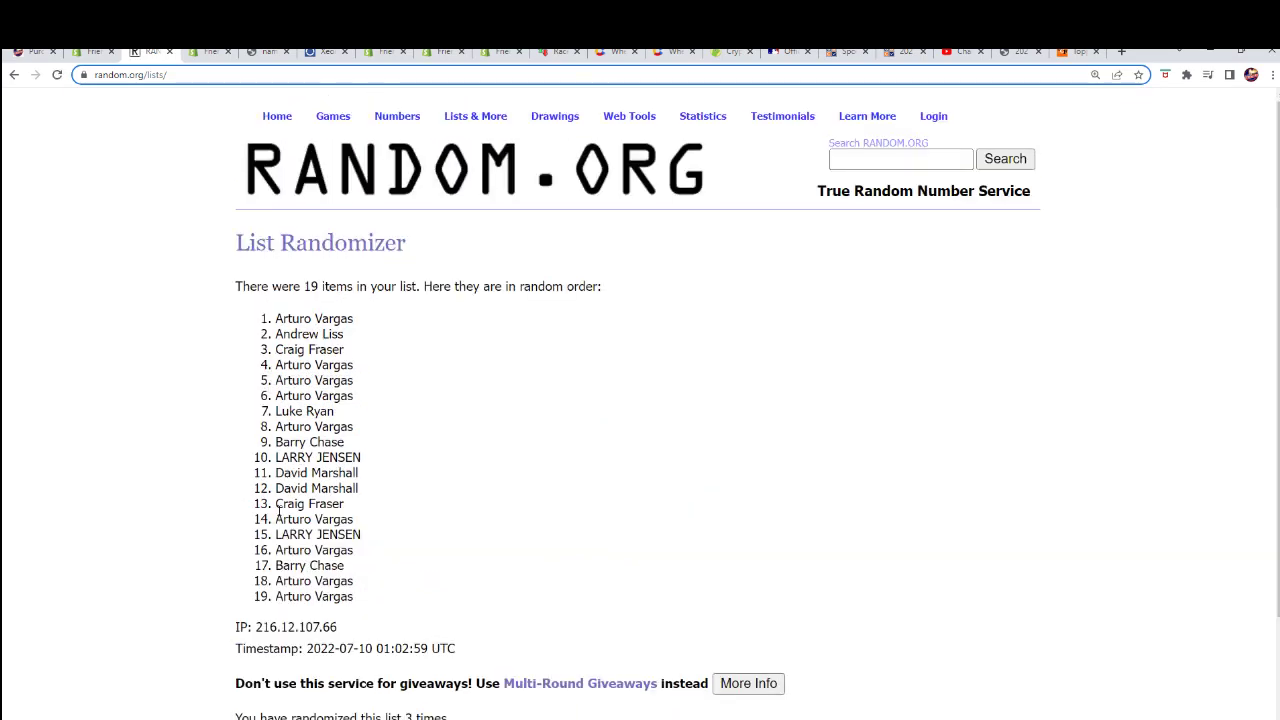
left_click(258, 619)
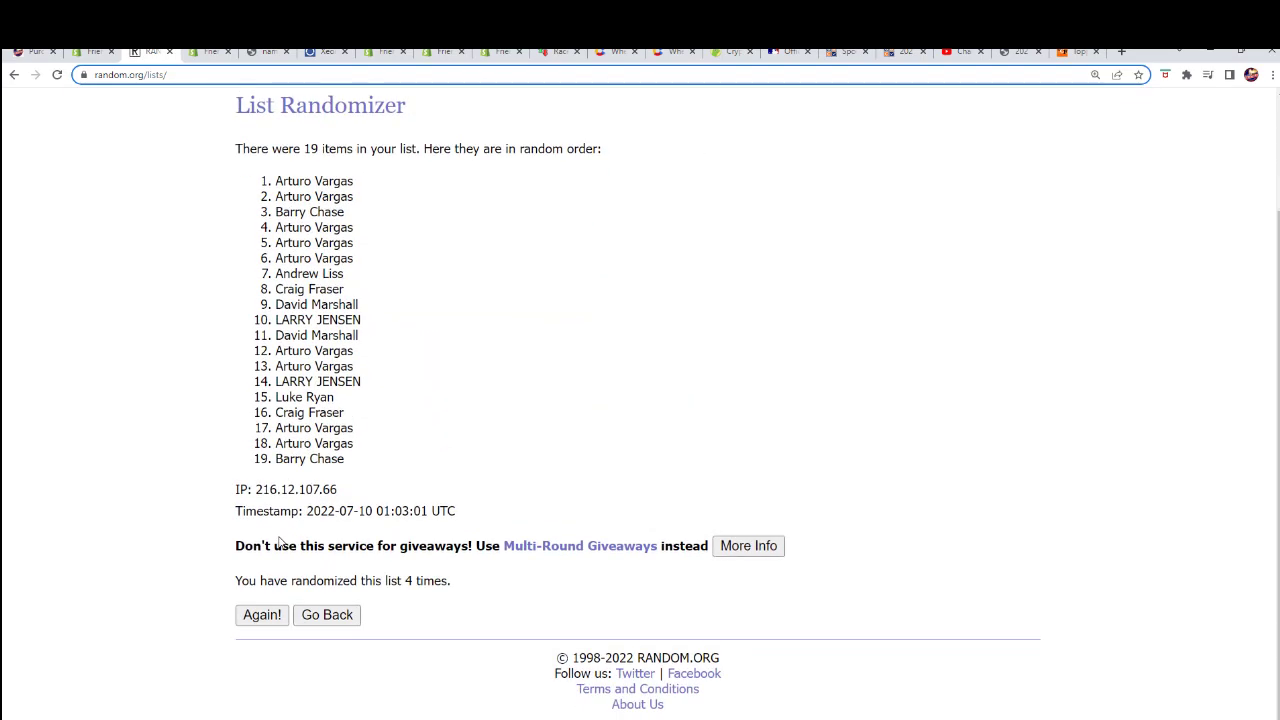
left_click(258, 616)
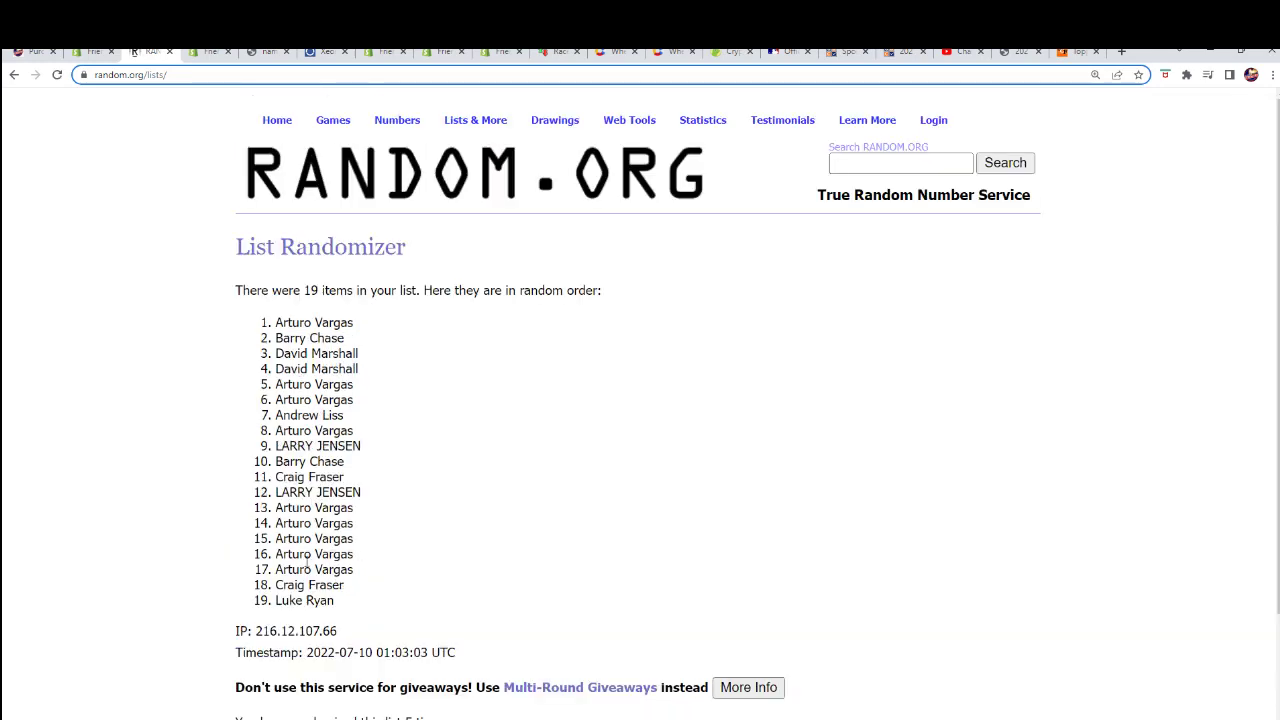
left_click(250, 614)
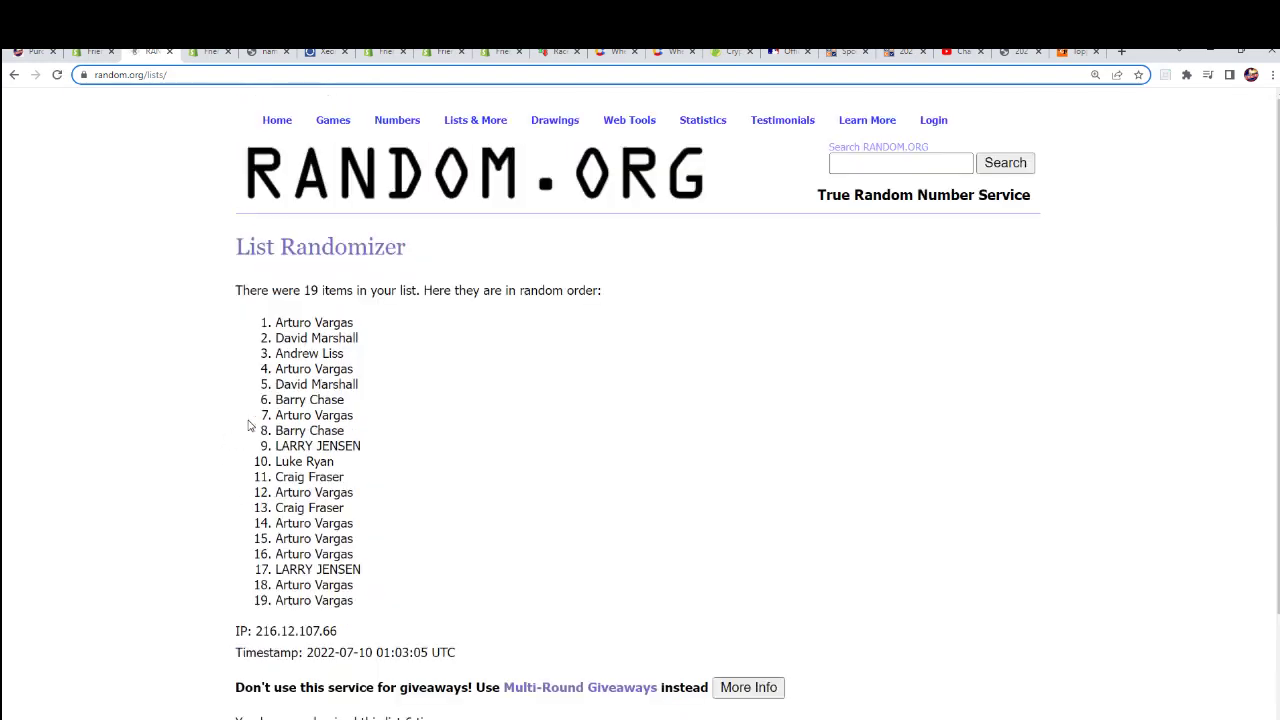
left_click(251, 610)
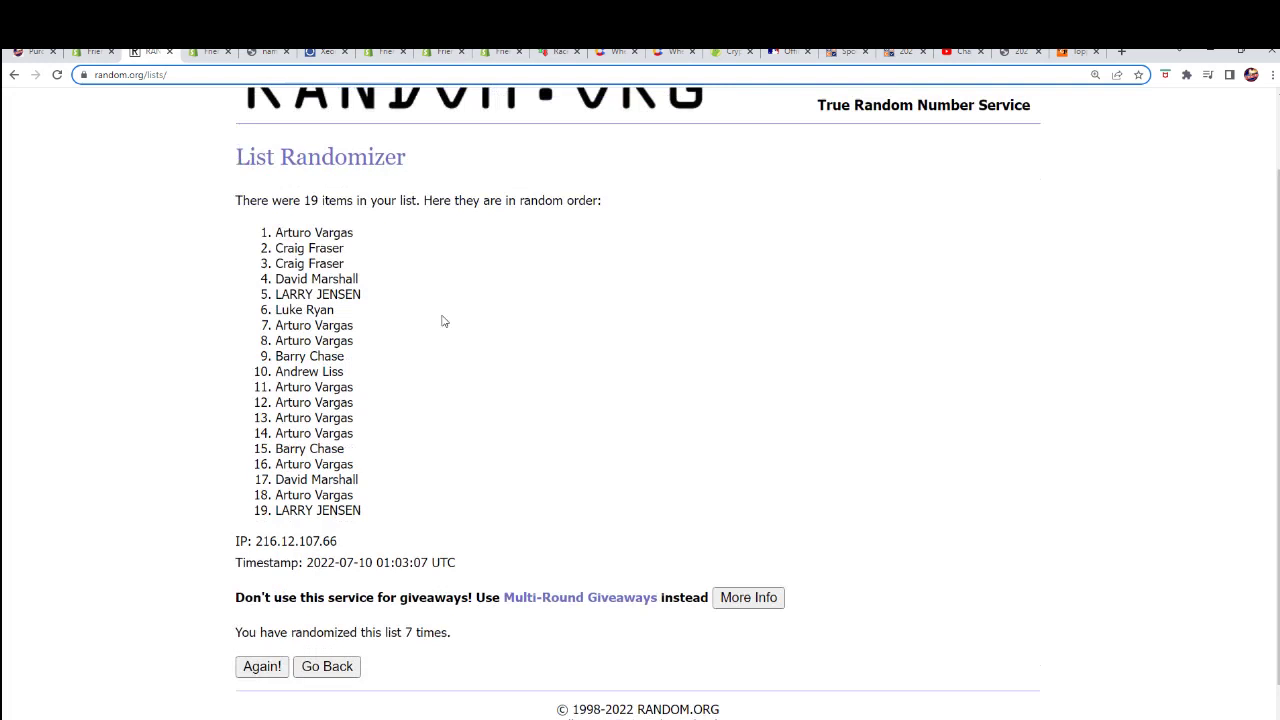
Select and copy all 19 shuffled names.
left_click_drag(249, 194, 386, 471)
right_click(338, 421)
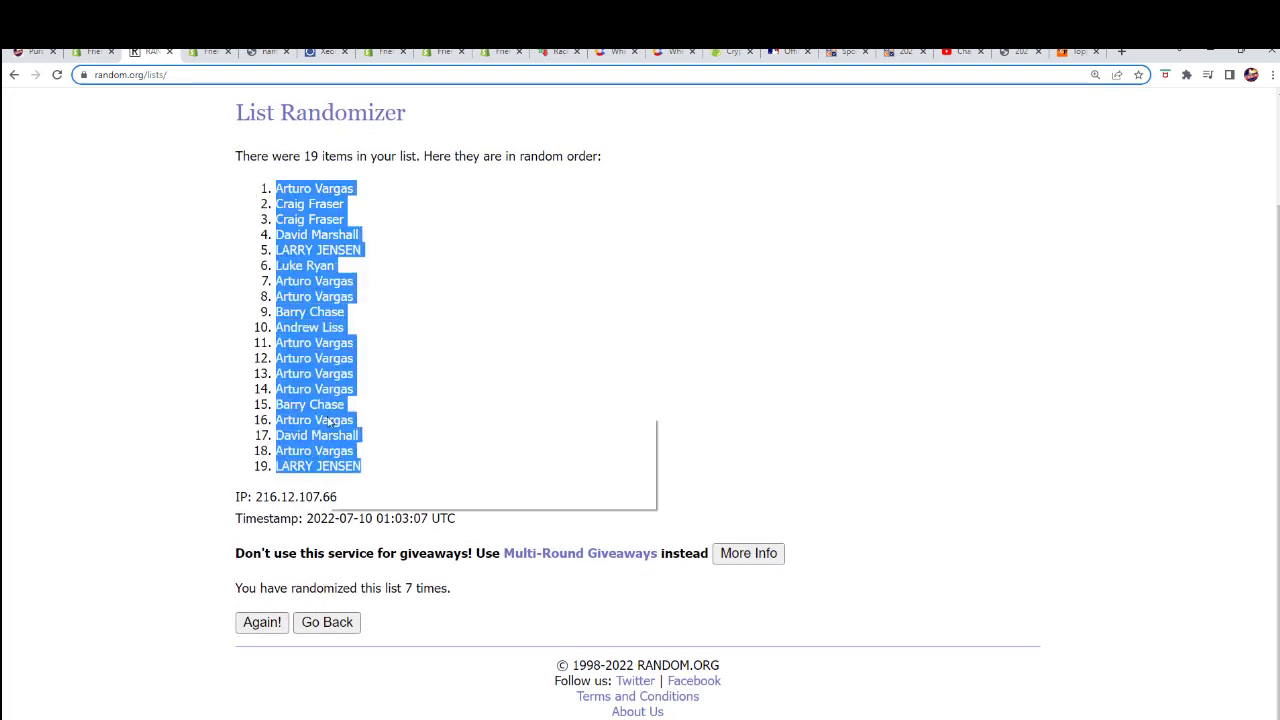
left_click(340, 427)
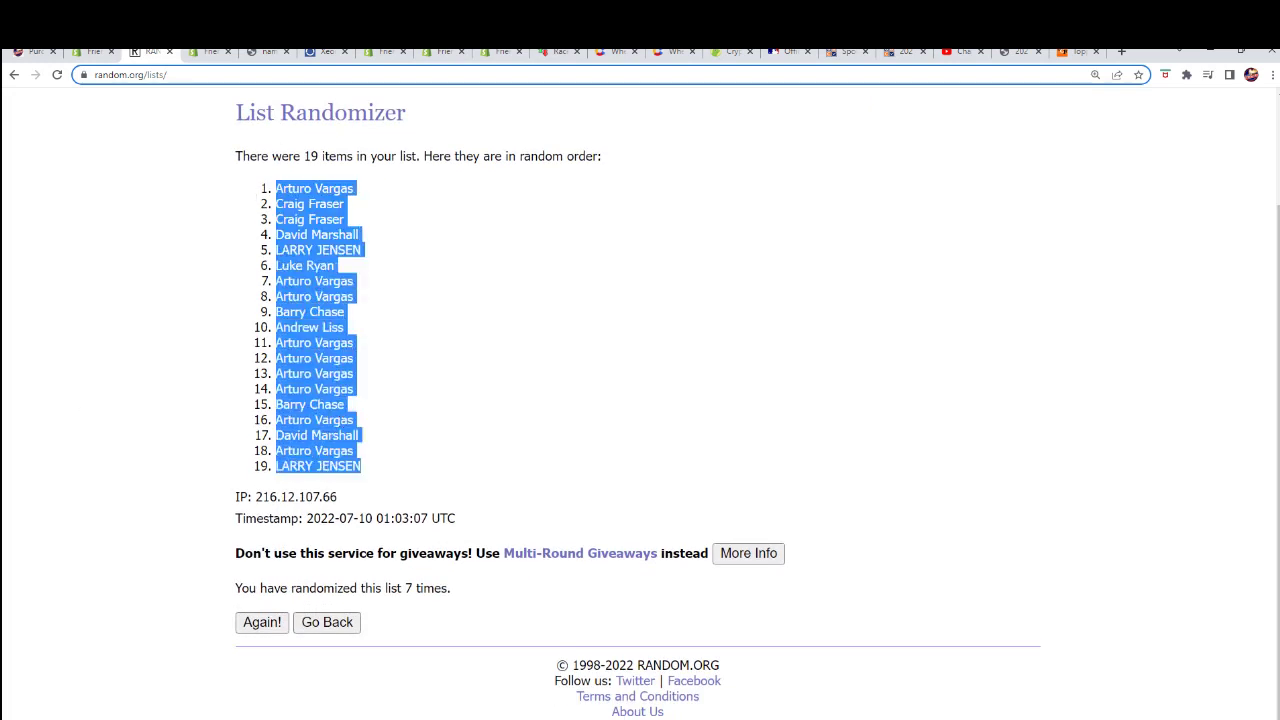
key("alt+Tab")
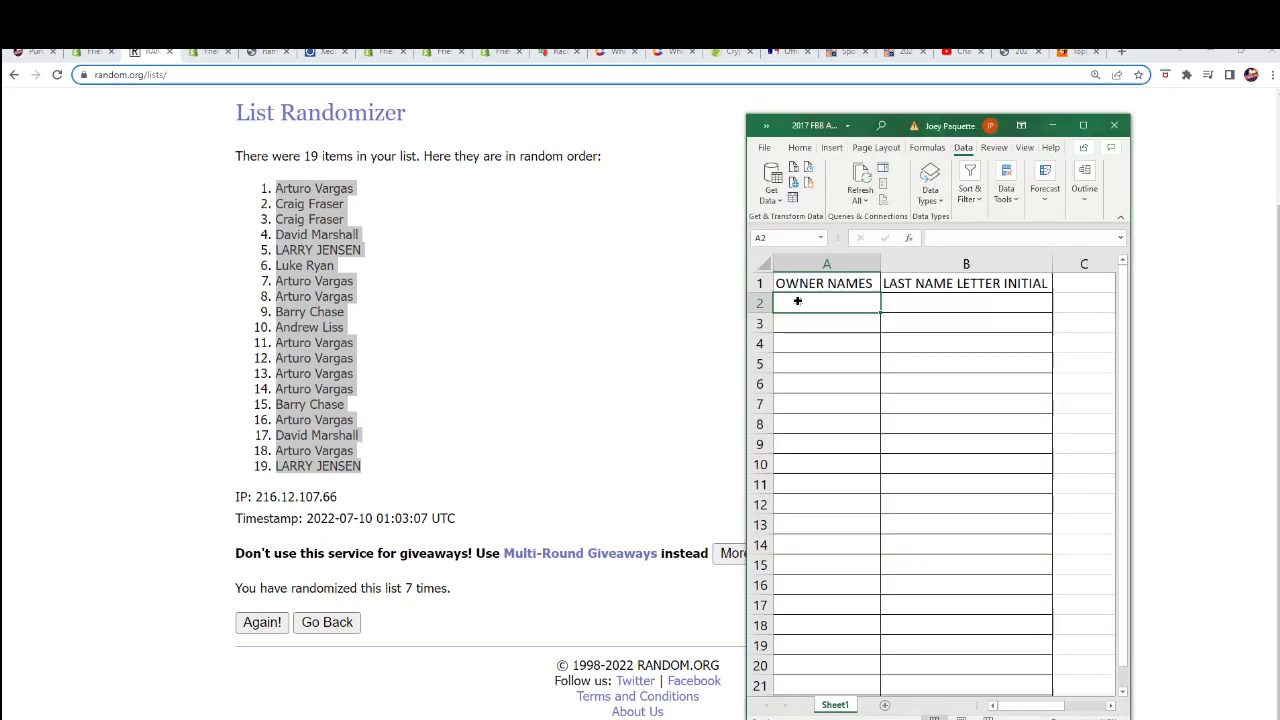
Paste the shuffled names as plain text into A2:A20 via Paste Special.
right_click(808, 303)
left_click(828, 393)
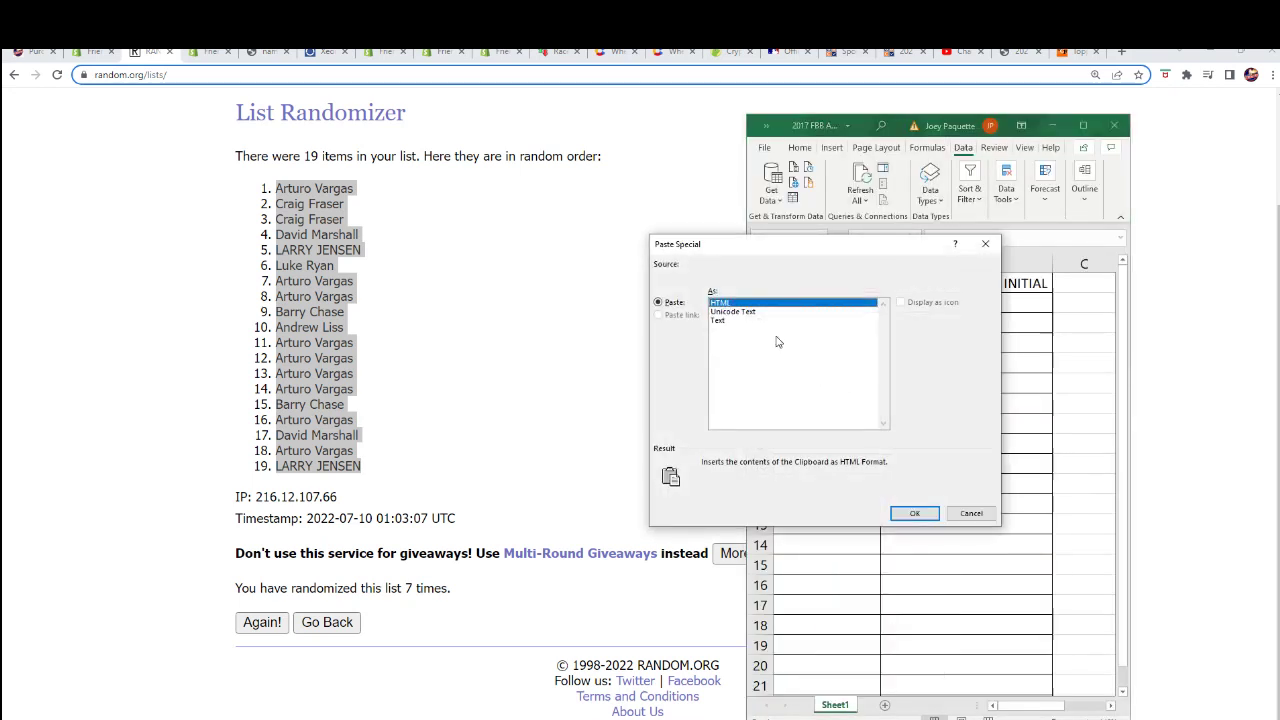
left_click(720, 321)
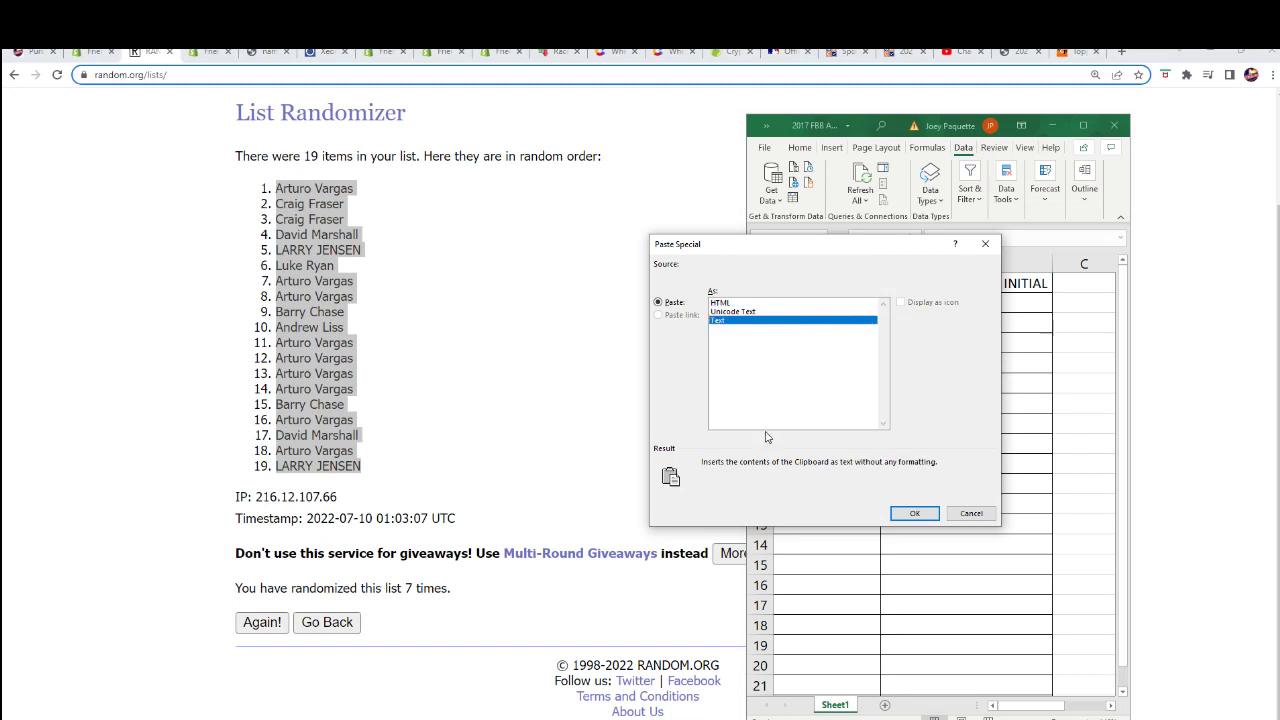
left_click(905, 515)
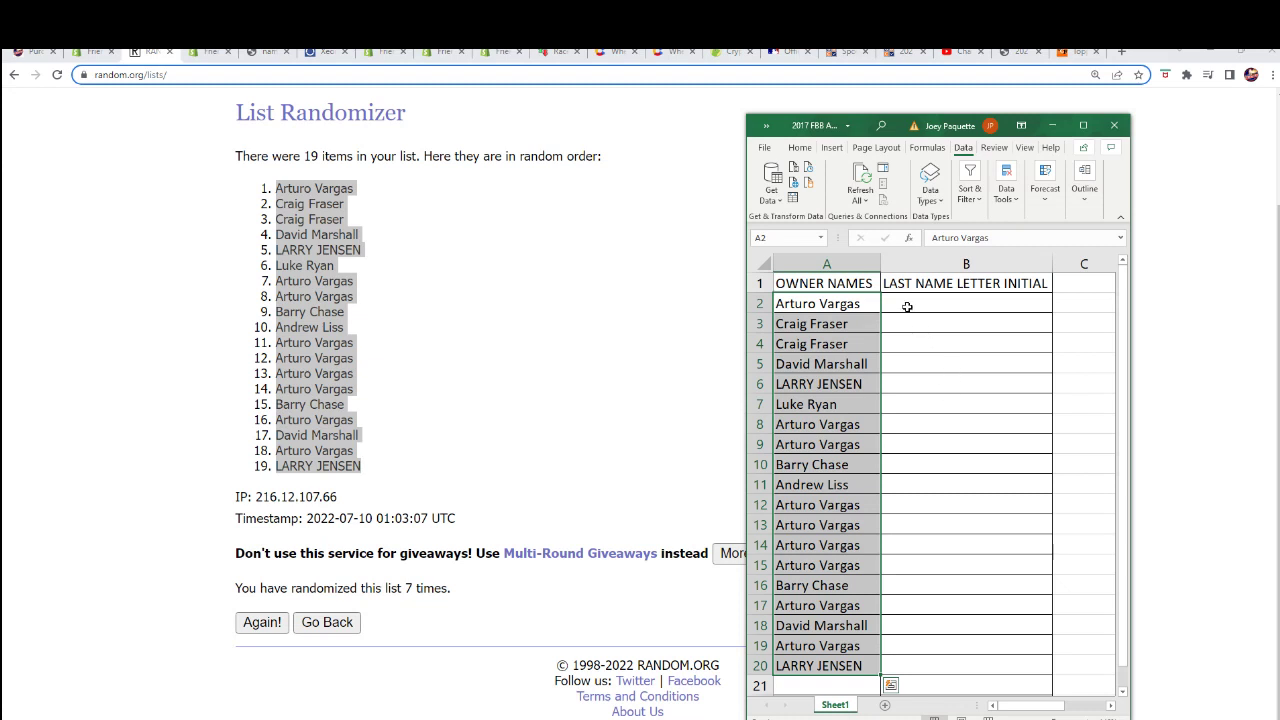
scroll(480, 232, "up", 2)
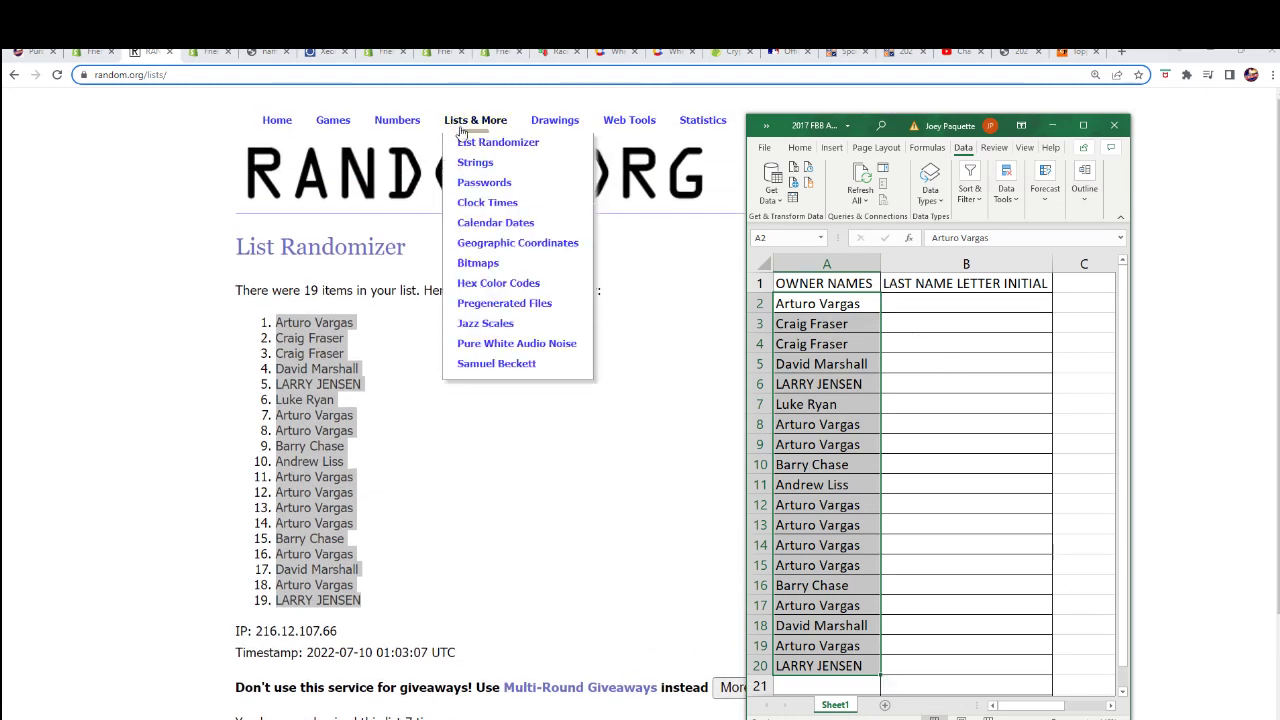
Copy the A–W letter groups from Notepad into a fresh List Randomizer form.
left_click(485, 142)
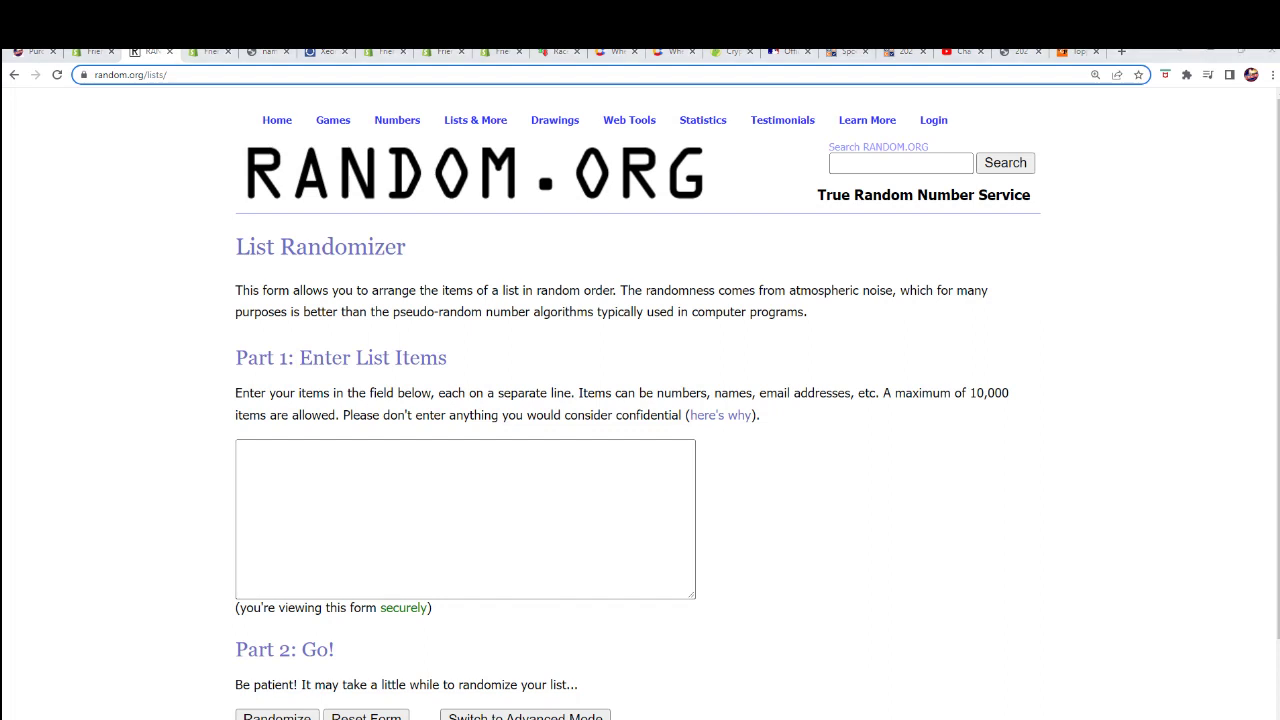
key("alt+Tab")
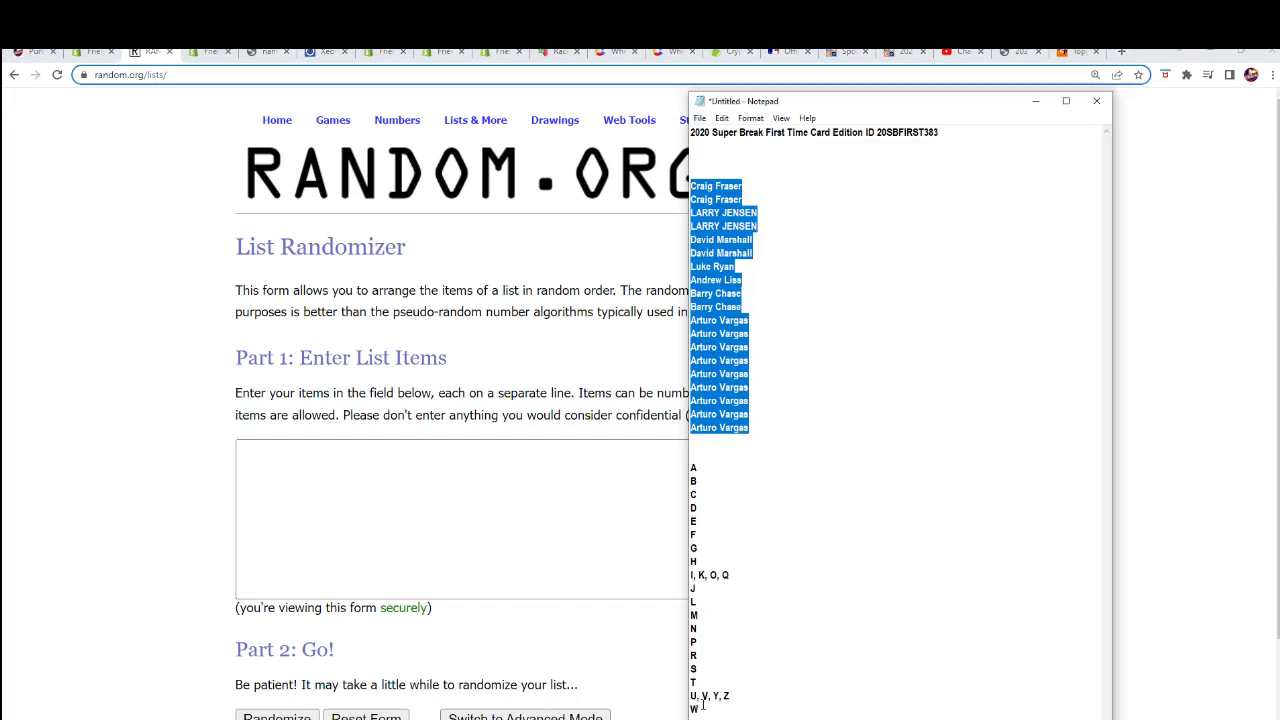
mouse_move(700, 707)
left_mouse_down()
mouse_move(709, 556)
mouse_move(687, 469)
left_mouse_up()
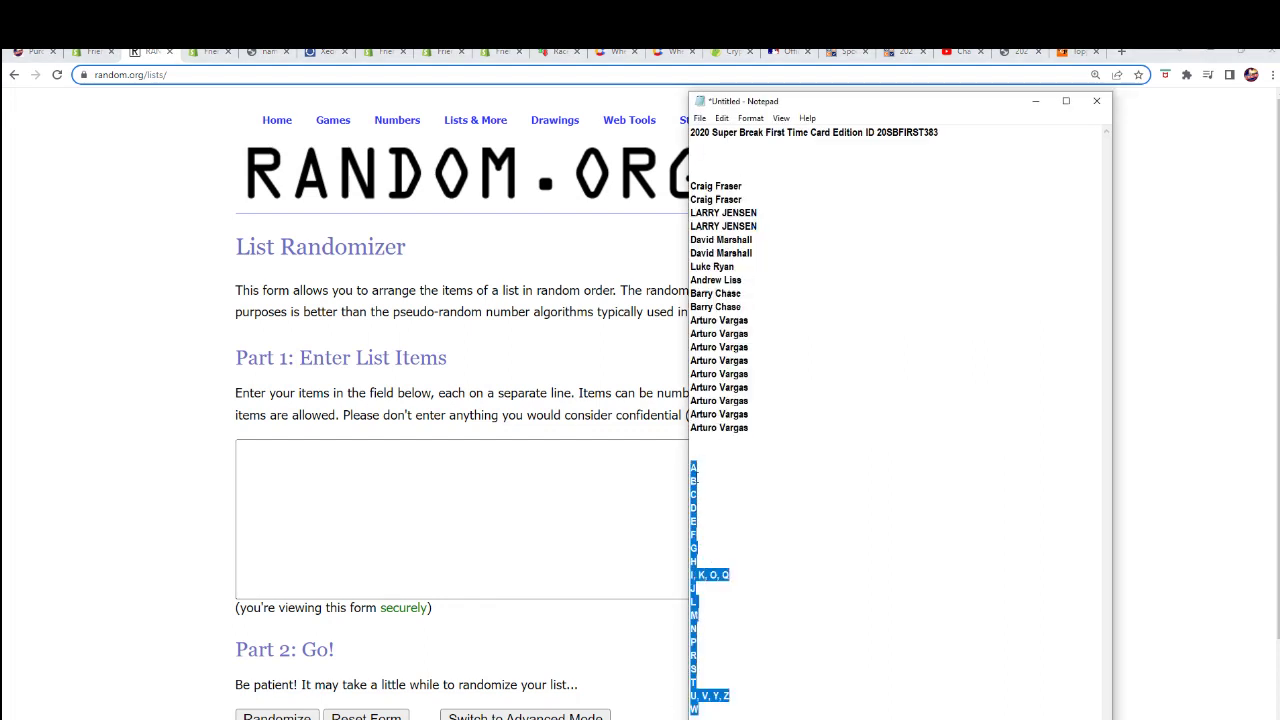
right_click(693, 479)
left_click(737, 527)
left_click(319, 486)
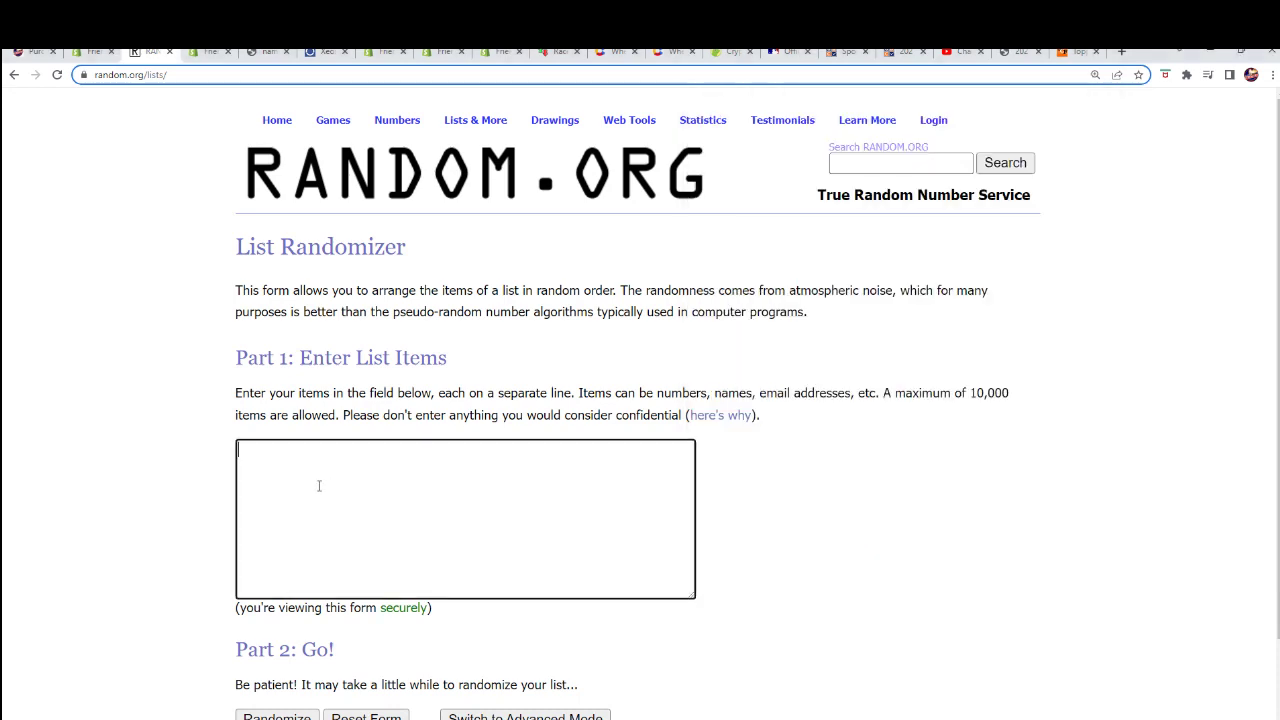
right_click(302, 466)
left_click(330, 572)
scroll(420, 686, "down", 1)
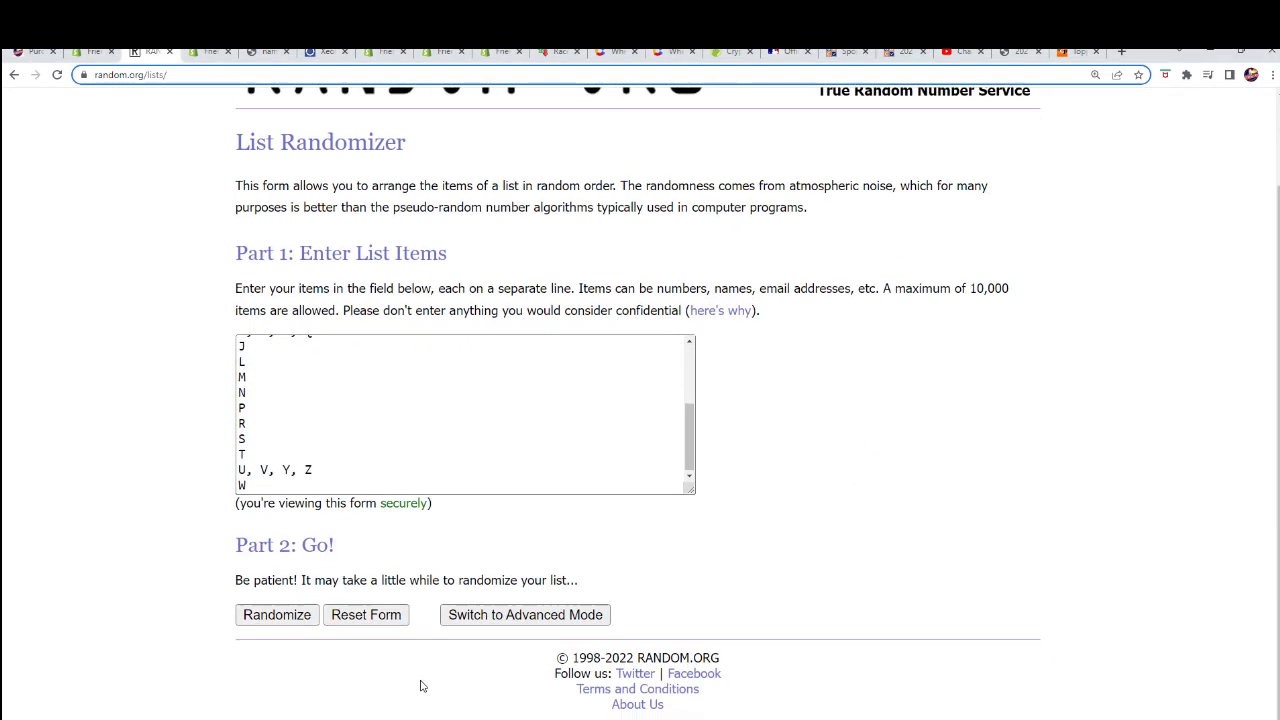
Randomize the letter list and reshuffle it for seven runs in total.
left_click(280, 616)
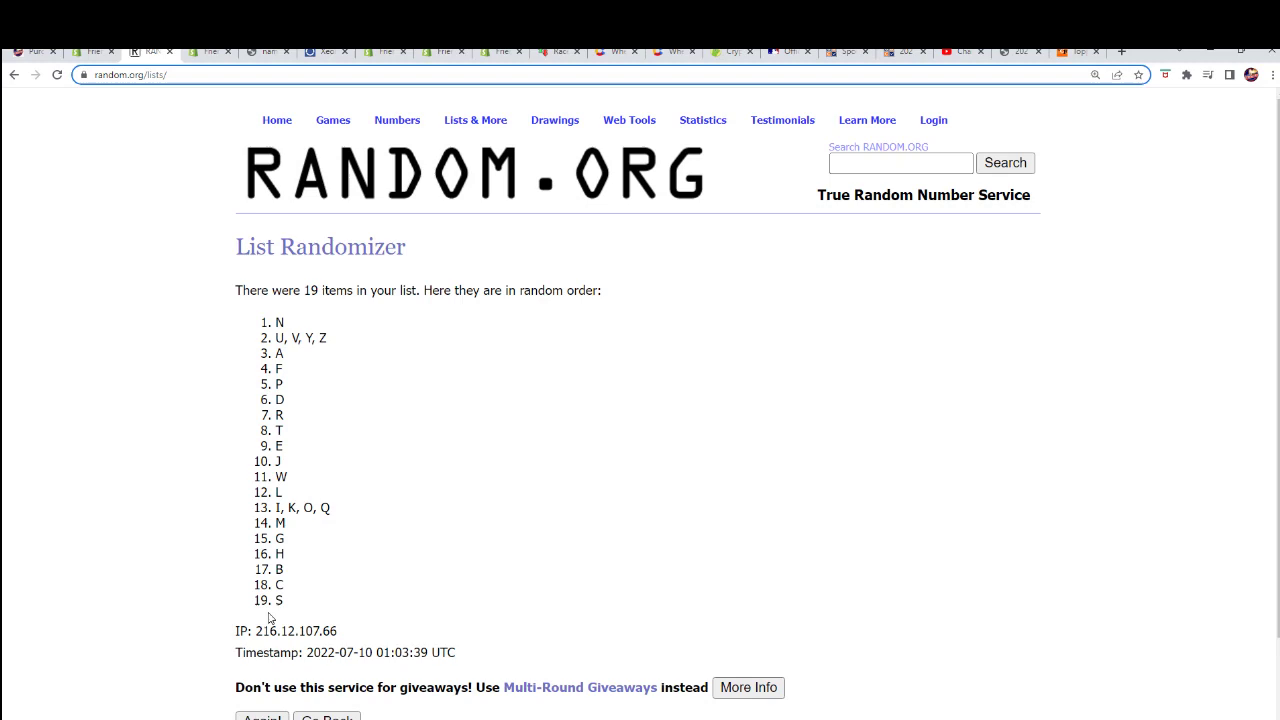
scroll(268, 619, "down", 1)
left_click(258, 614)
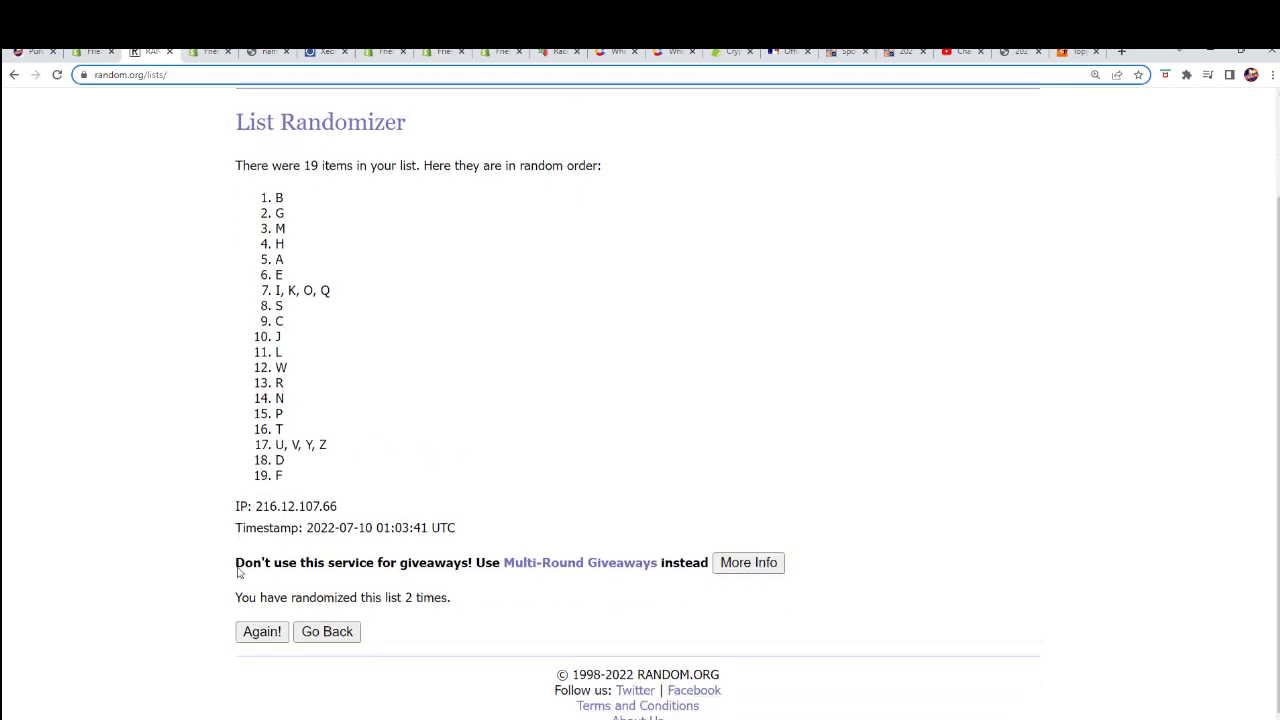
scroll(238, 571, "down", 1)
left_click(246, 616)
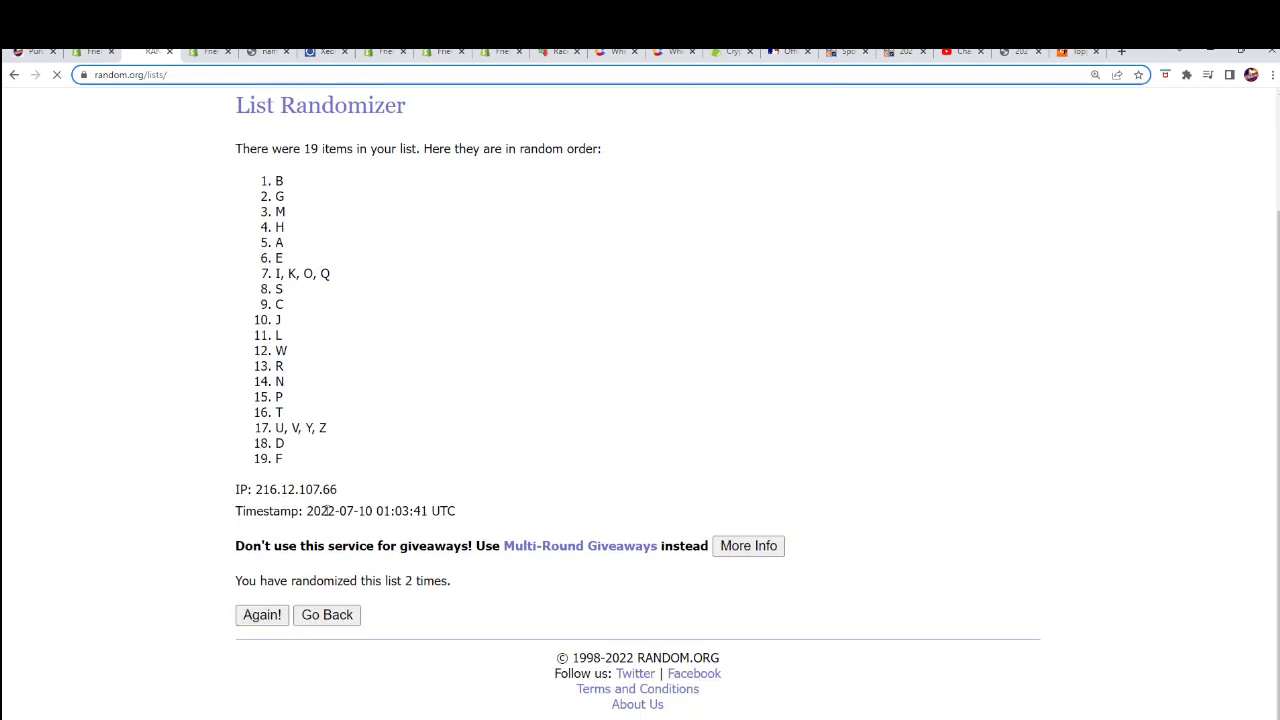
left_click(245, 619)
scroll(222, 588, "down", 1)
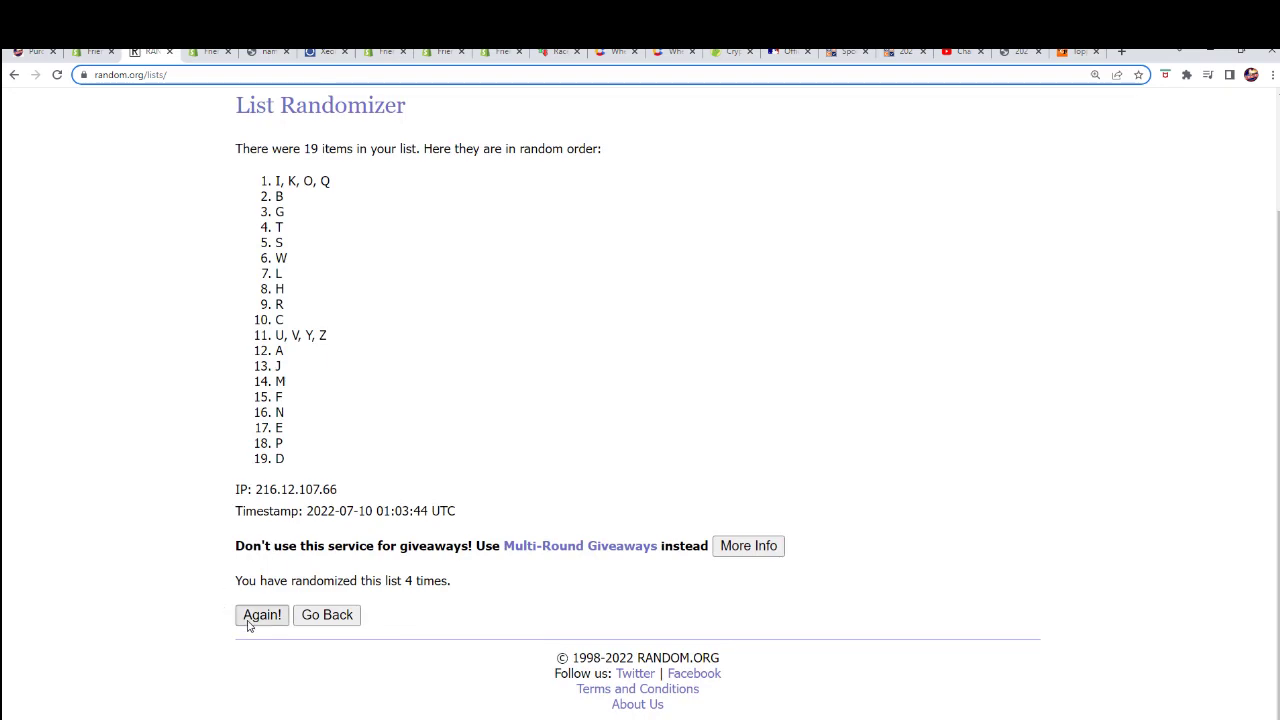
left_click(248, 620)
scroll(203, 583, "down", 1)
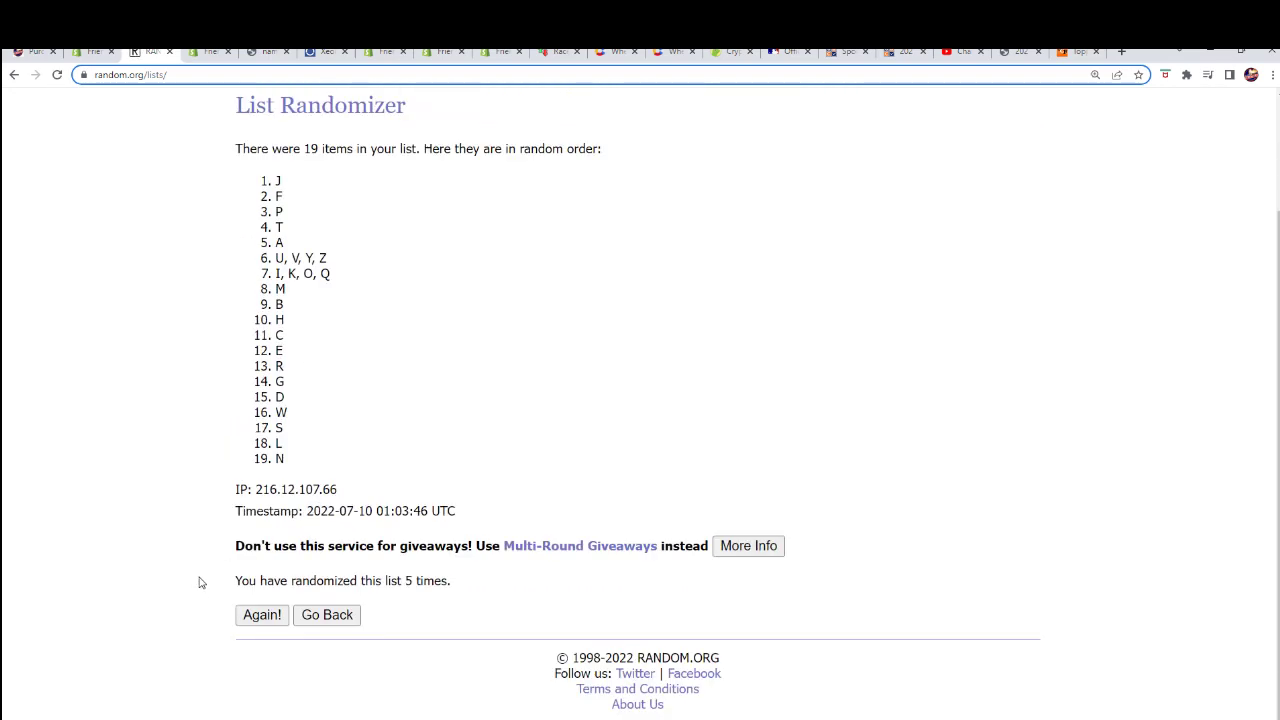
left_click(243, 615)
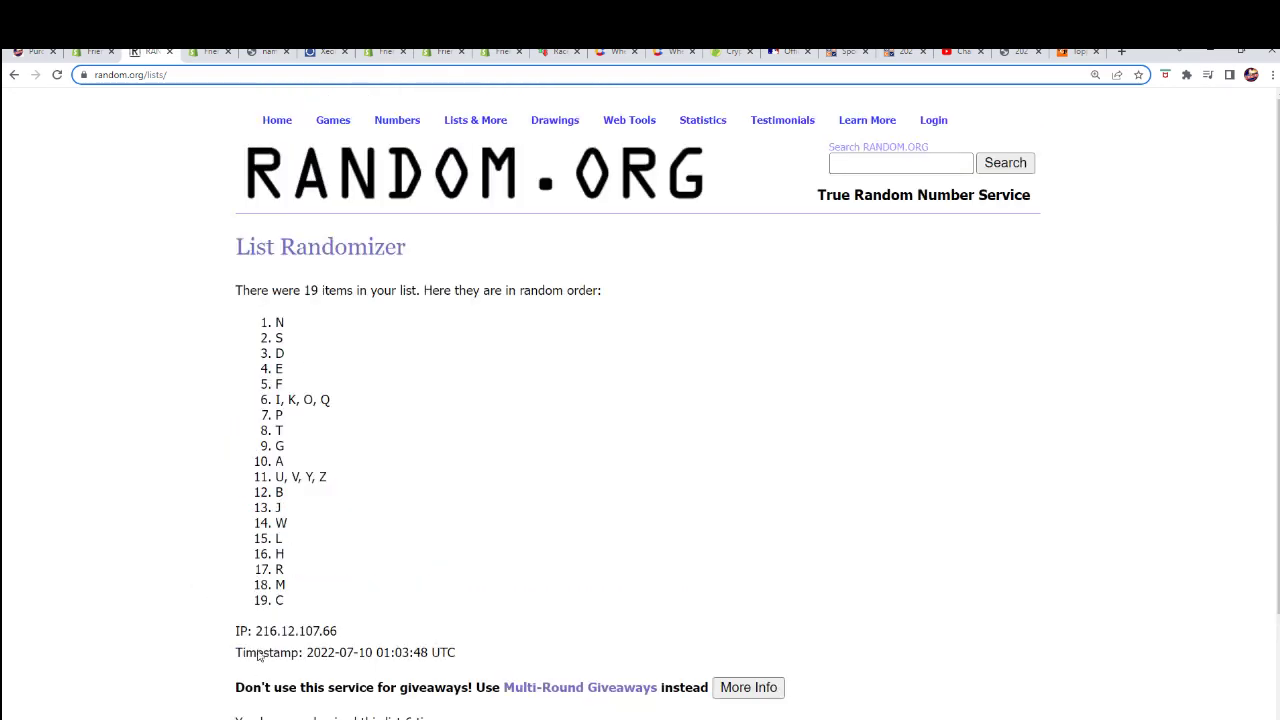
scroll(262, 652, "down", 1)
left_click(258, 614)
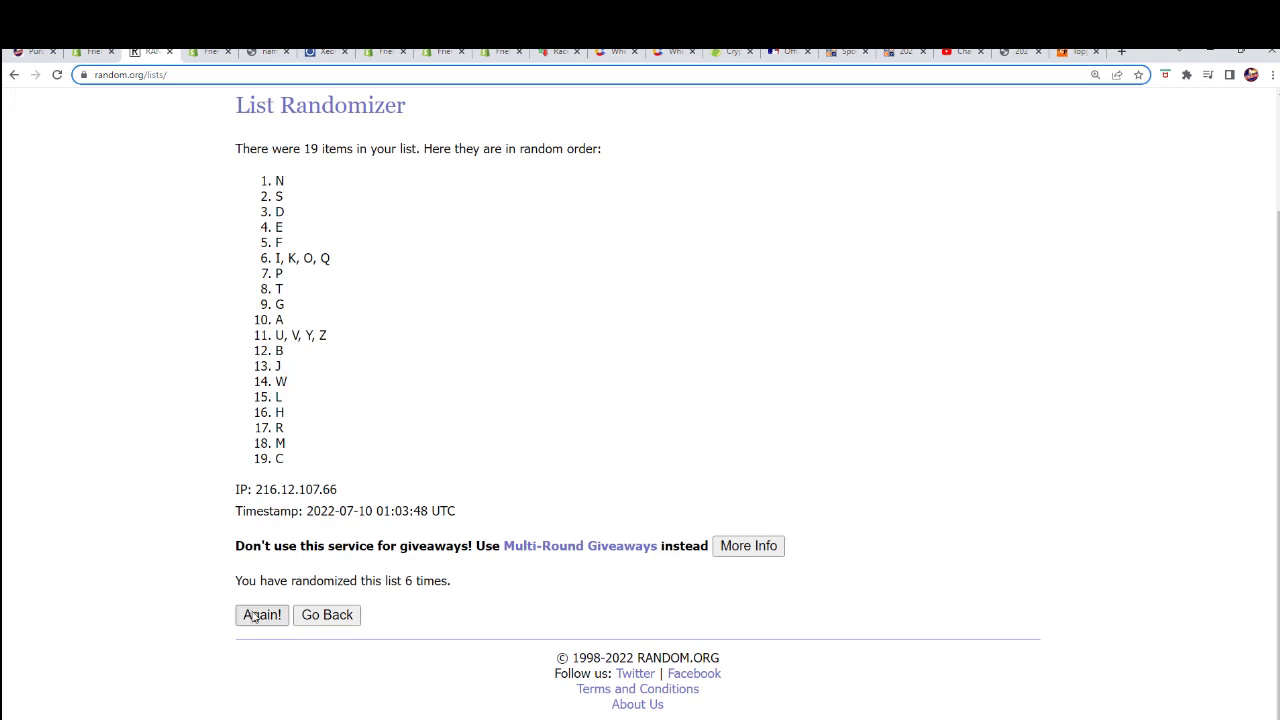
scroll(480, 340, "down", 1)
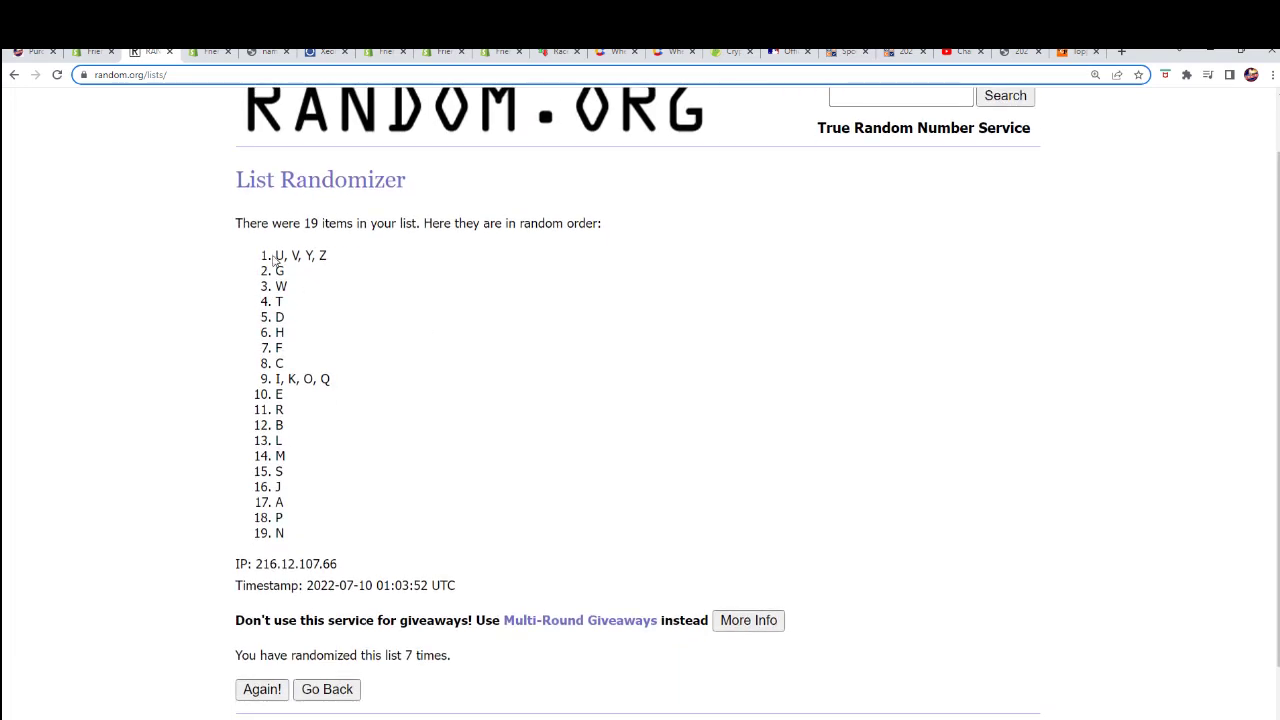
Select and copy the shuffled letter groups in the browser.
mouse_move(272, 256)
left_mouse_down()
mouse_move(324, 497)
mouse_move(317, 528)
left_mouse_up()
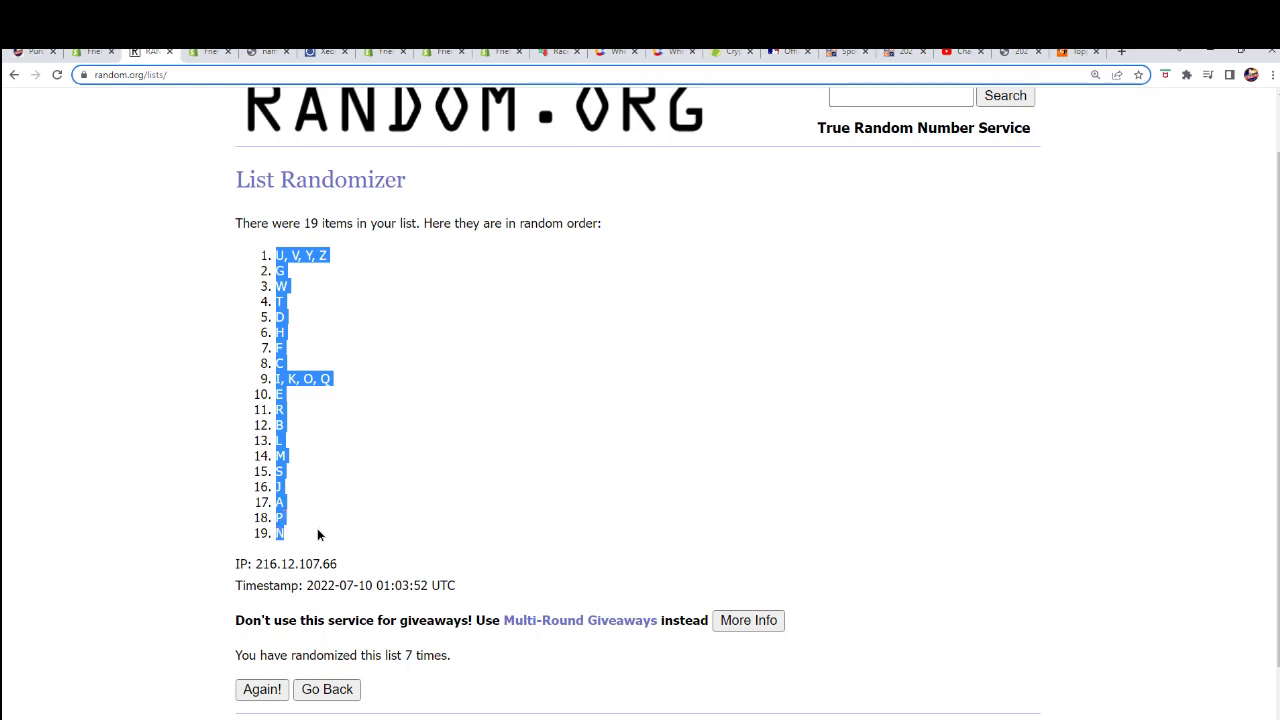
right_click(285, 499)
left_click(292, 511)
key("alt+Tab")
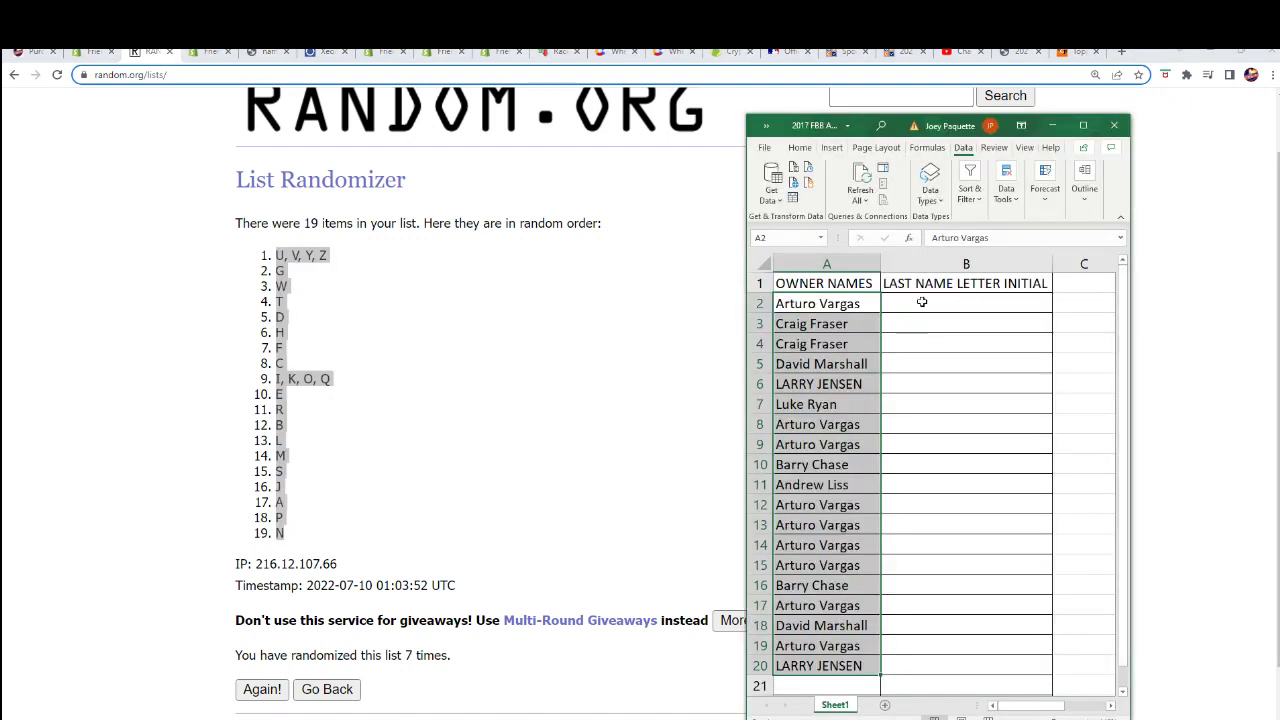
Paste the letters as plain text into B2:B20 via Paste Special.
left_click(922, 302)
right_click(922, 302)
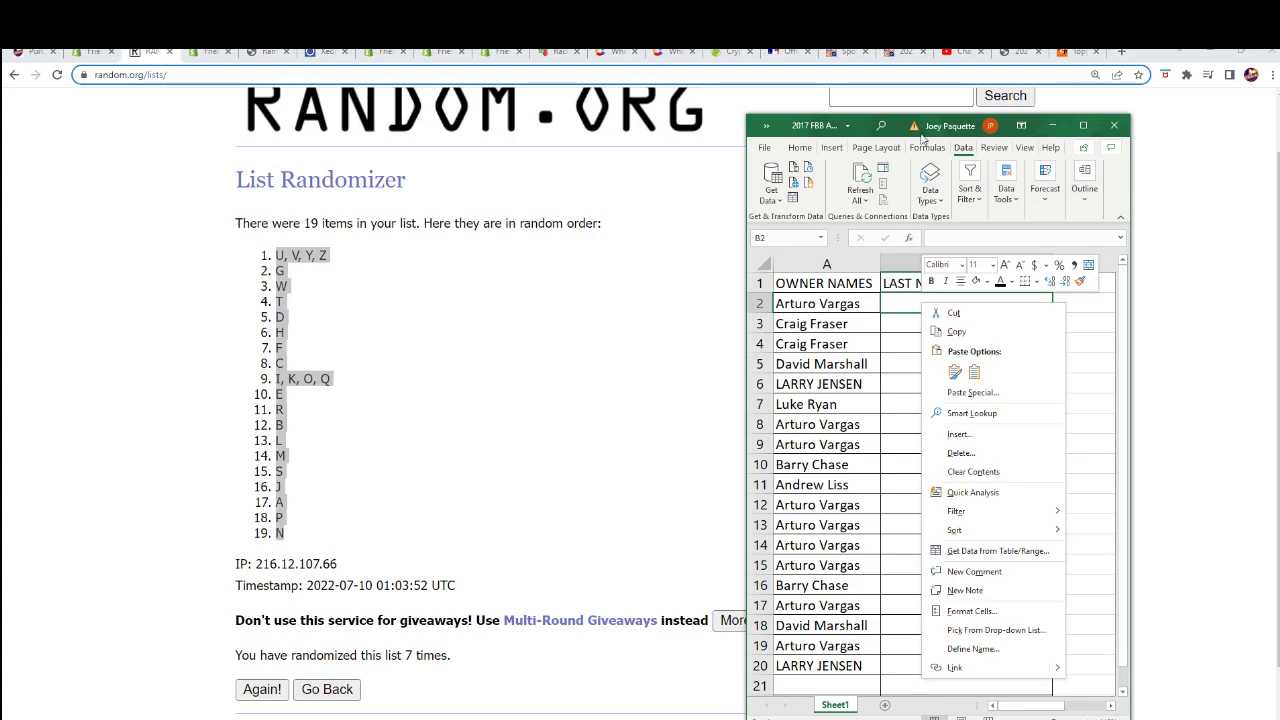
left_click(979, 391)
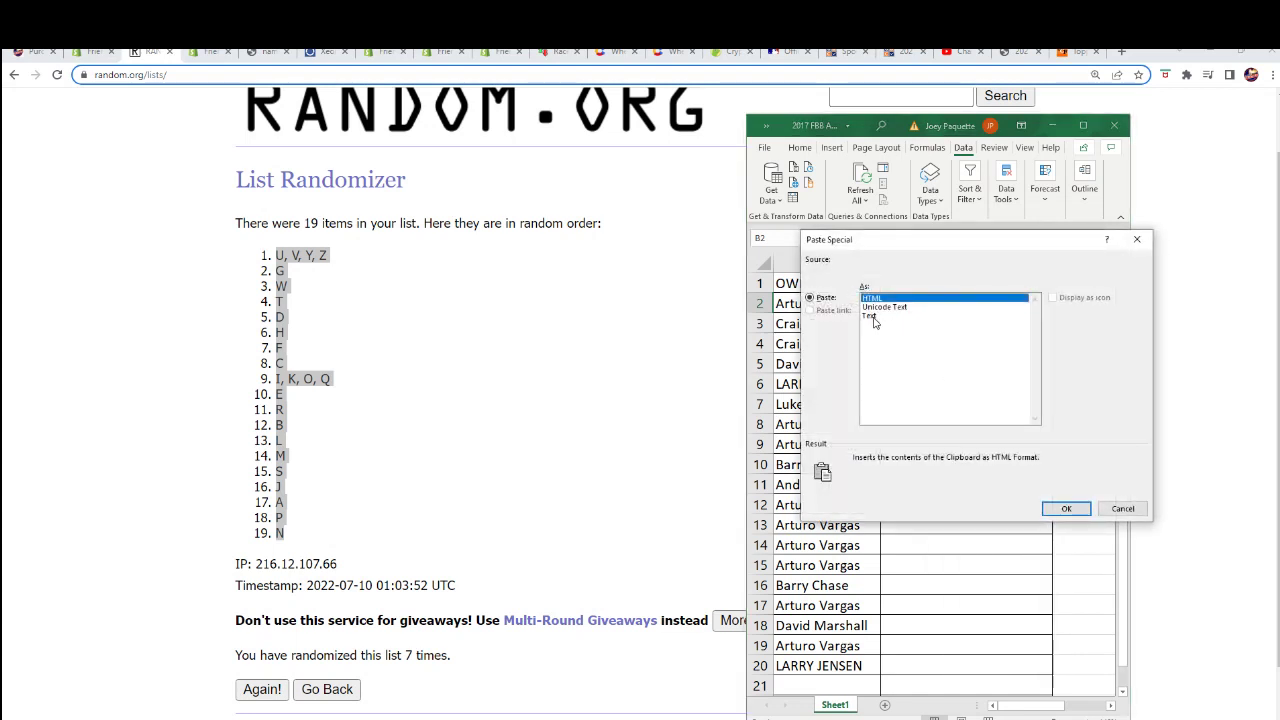
left_click(872, 317)
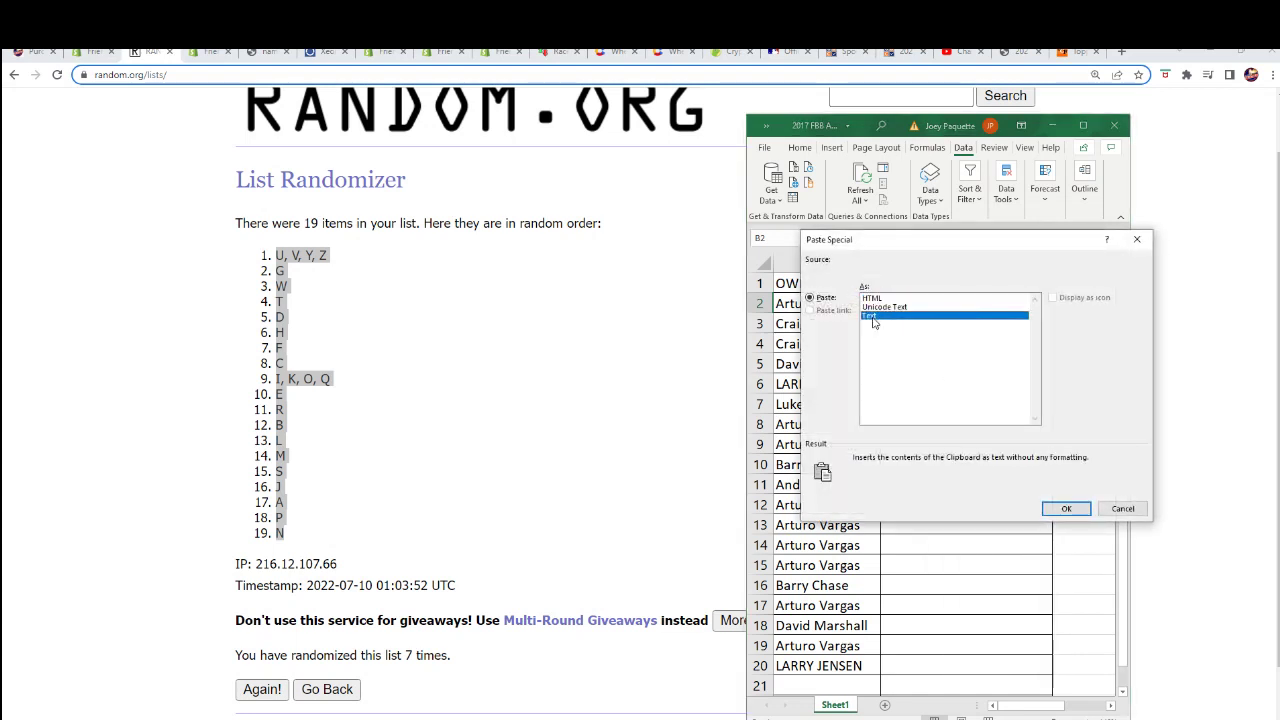
left_click(1062, 509)
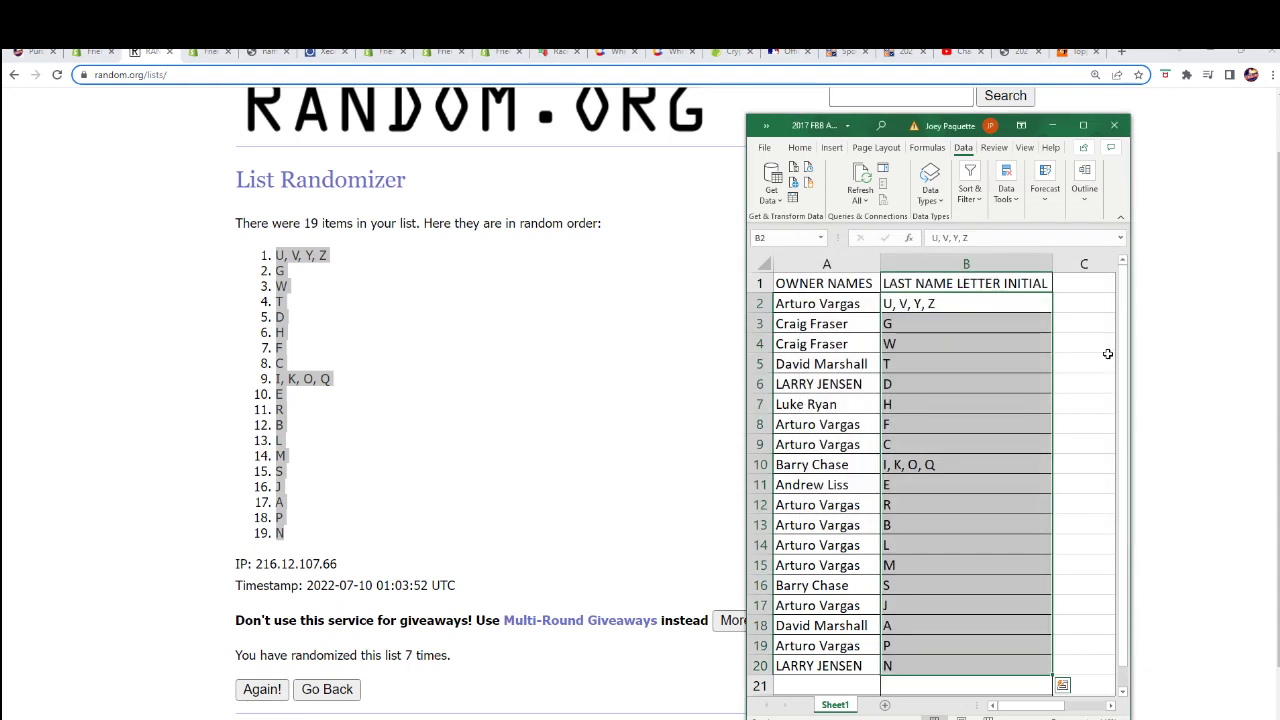
Sort A1:B20 by column B, A to Z, using the custom Sort dialog.
key("Escape")
left_click_drag(858, 282, 935, 685)
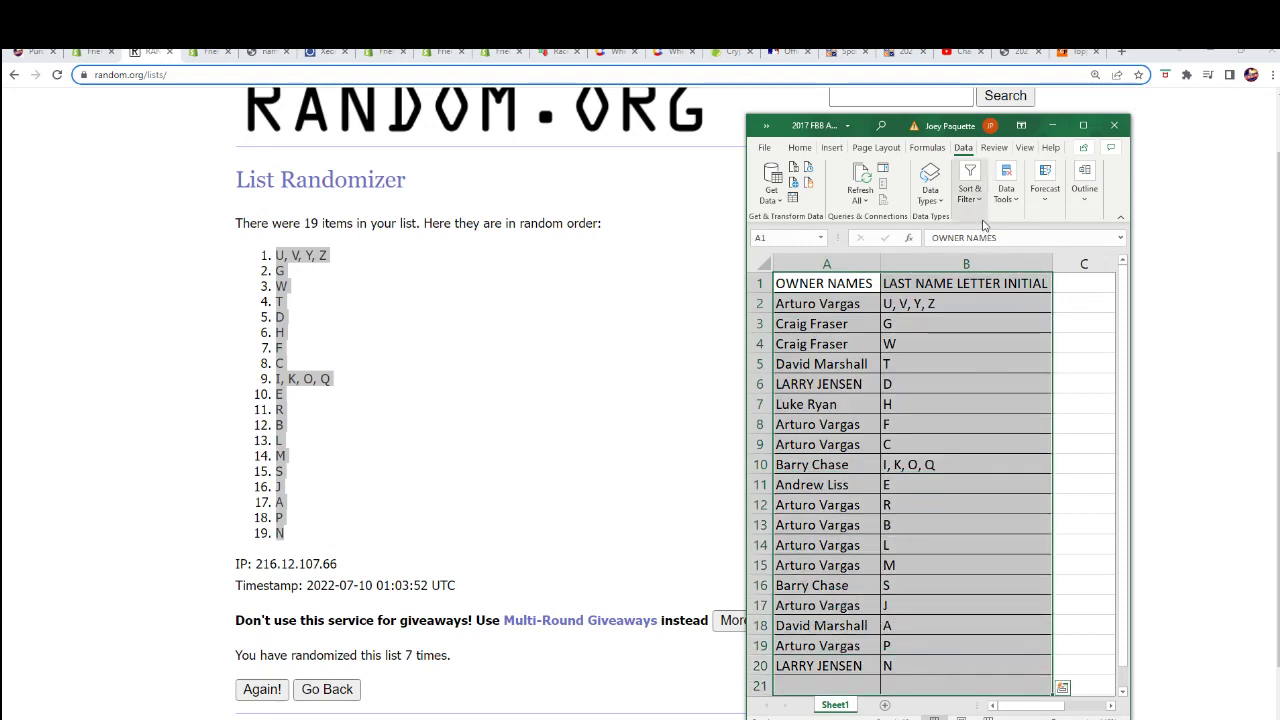
left_click(972, 192)
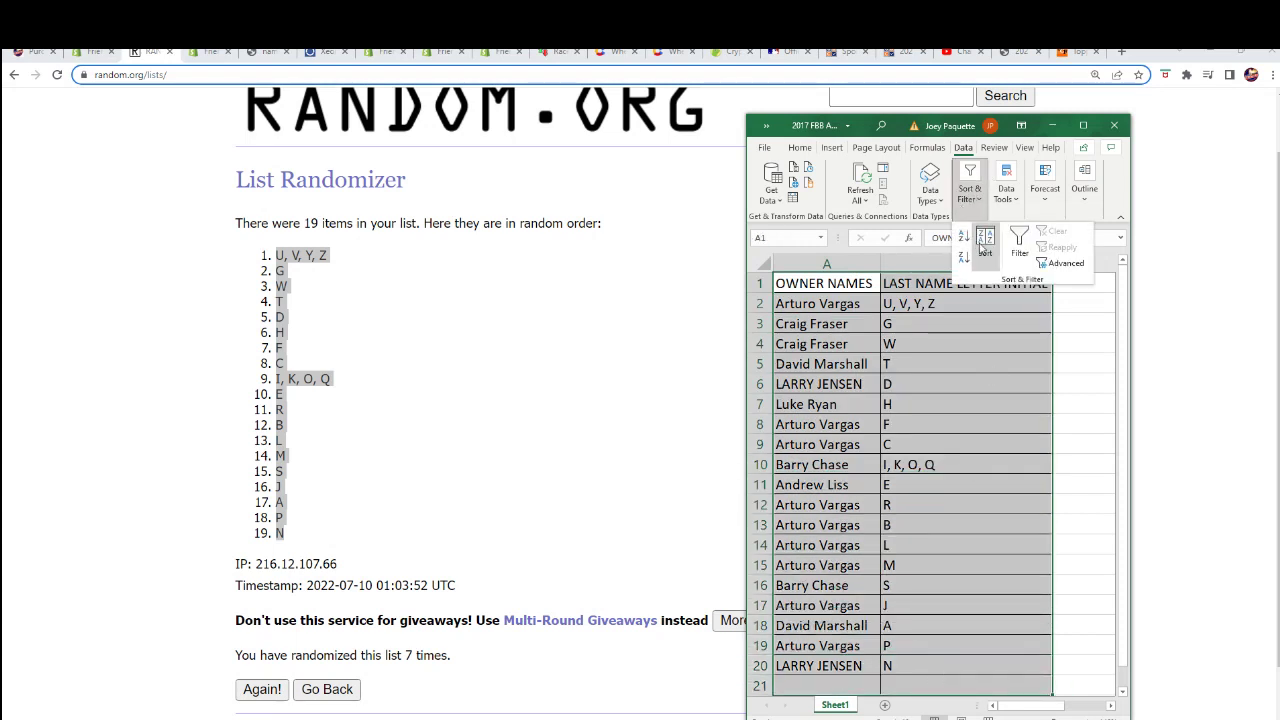
left_click(984, 245)
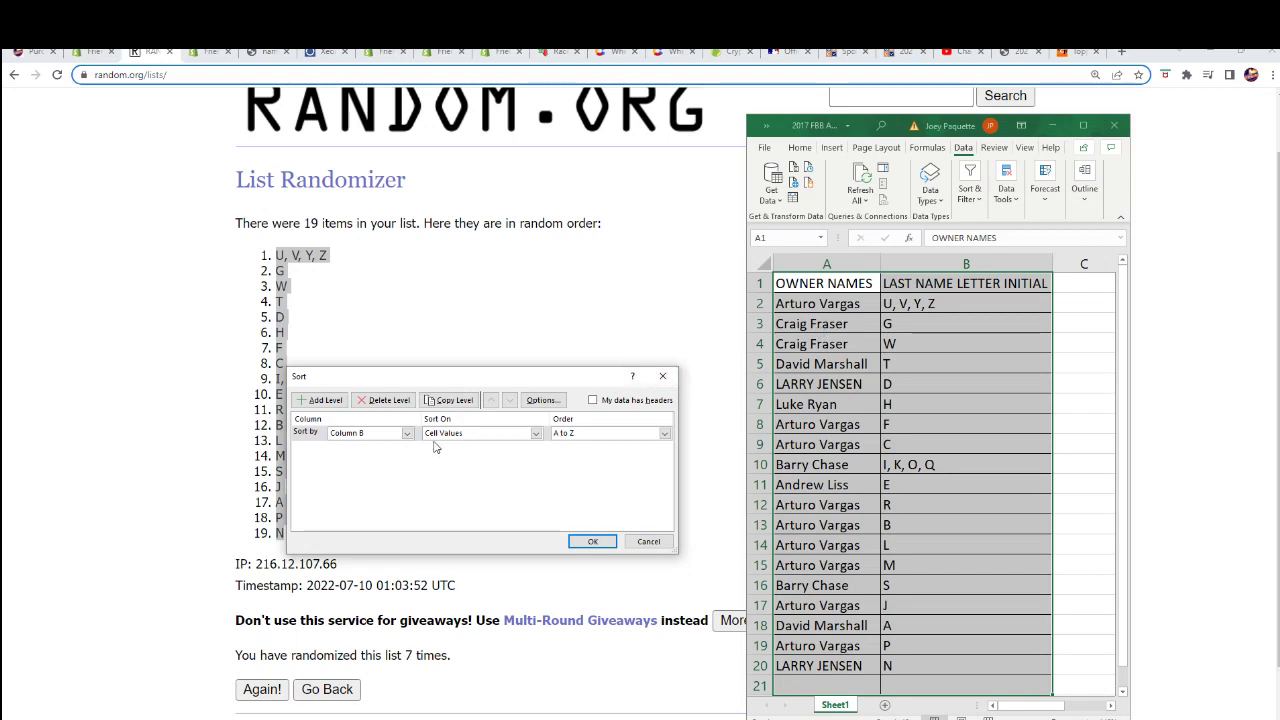
left_click(592, 541)
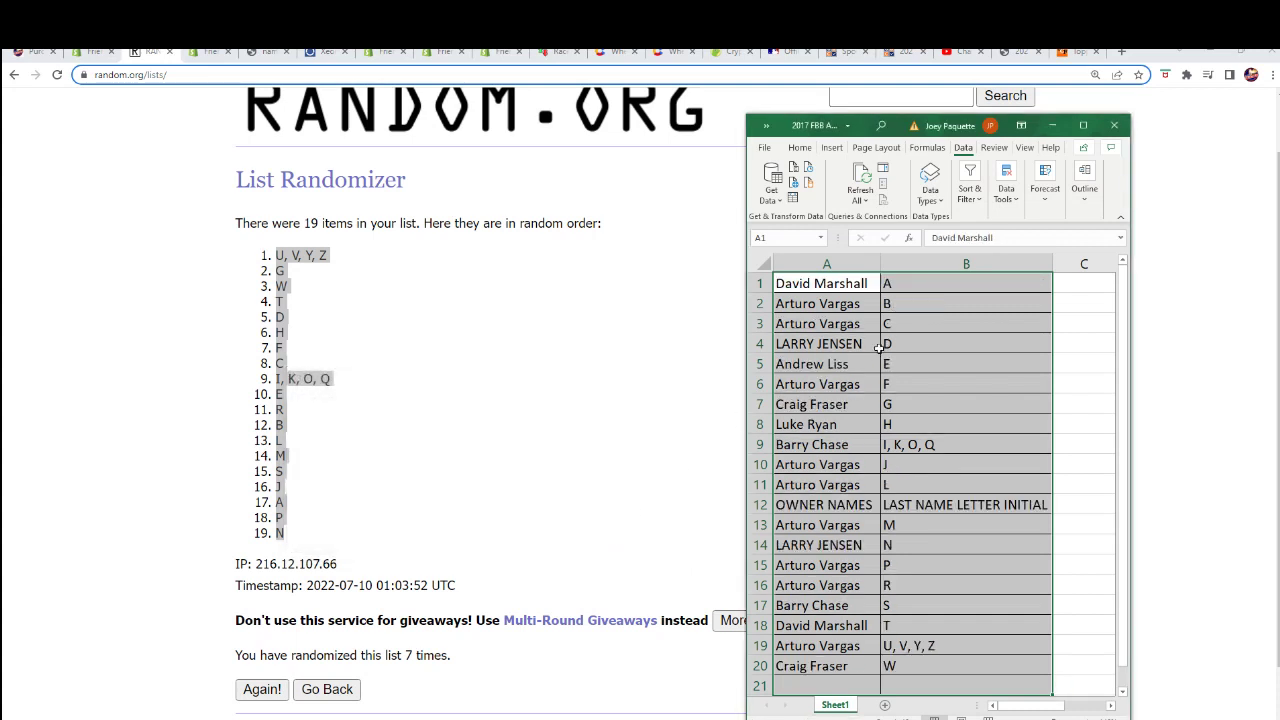
Delete the stray header row 12, leaving the 19 sorted pairs.
left_click(761, 505)
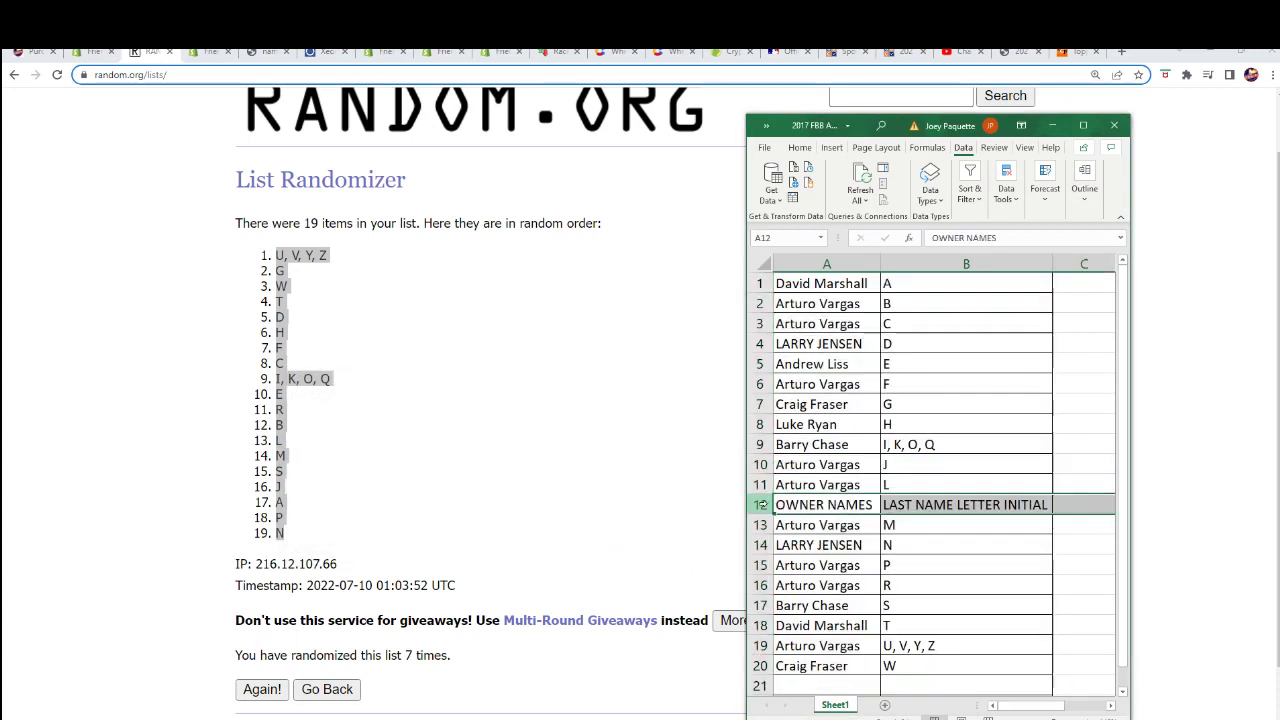
right_click(761, 505)
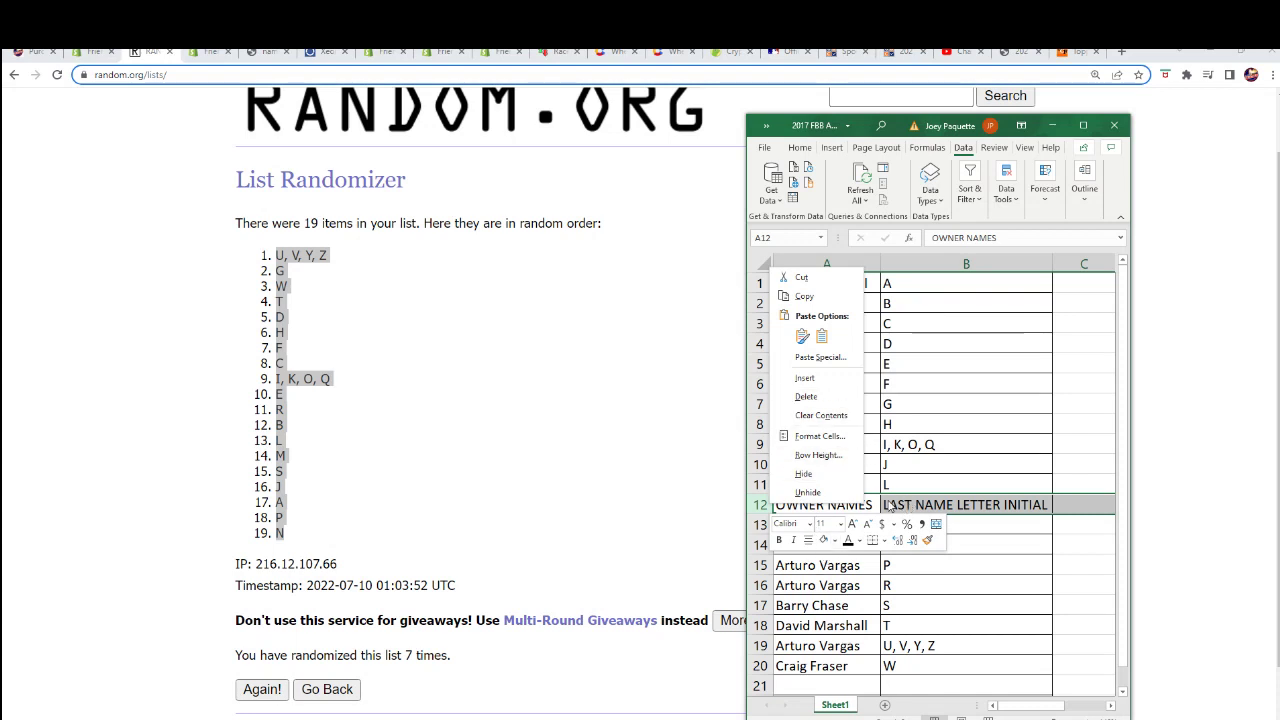
left_click(806, 397)
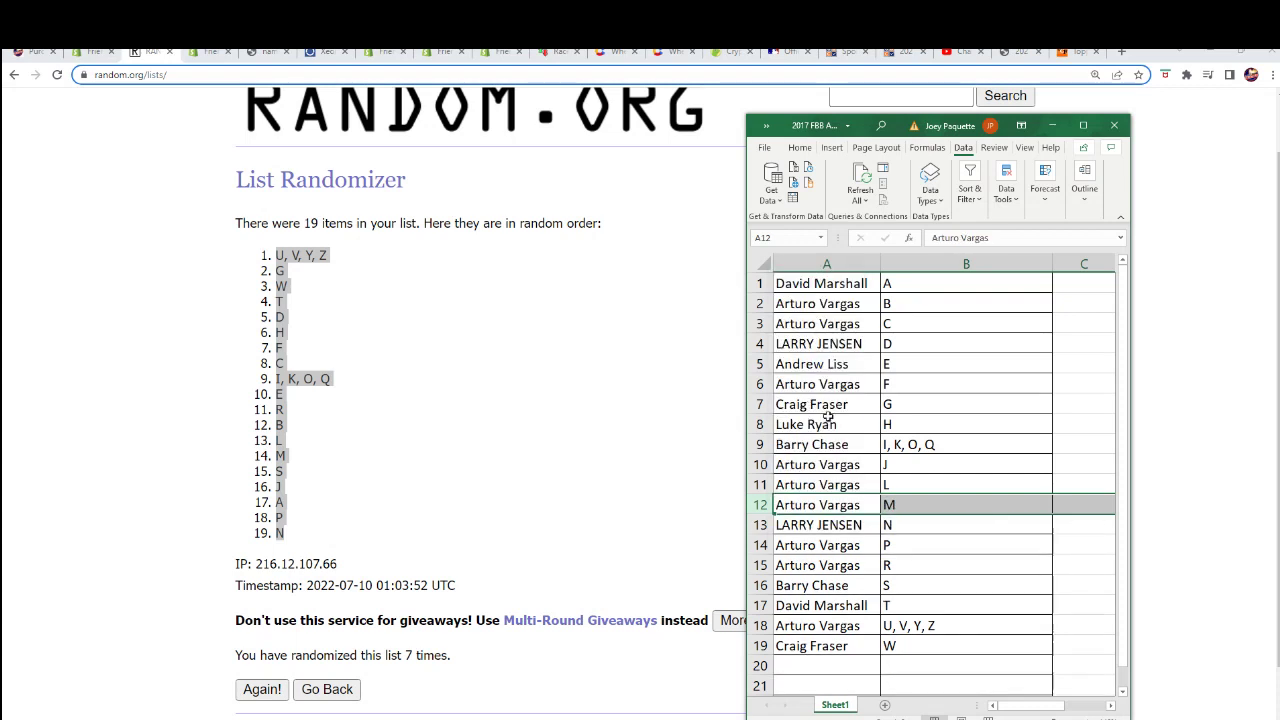
left_click_drag(850, 283, 957, 691)
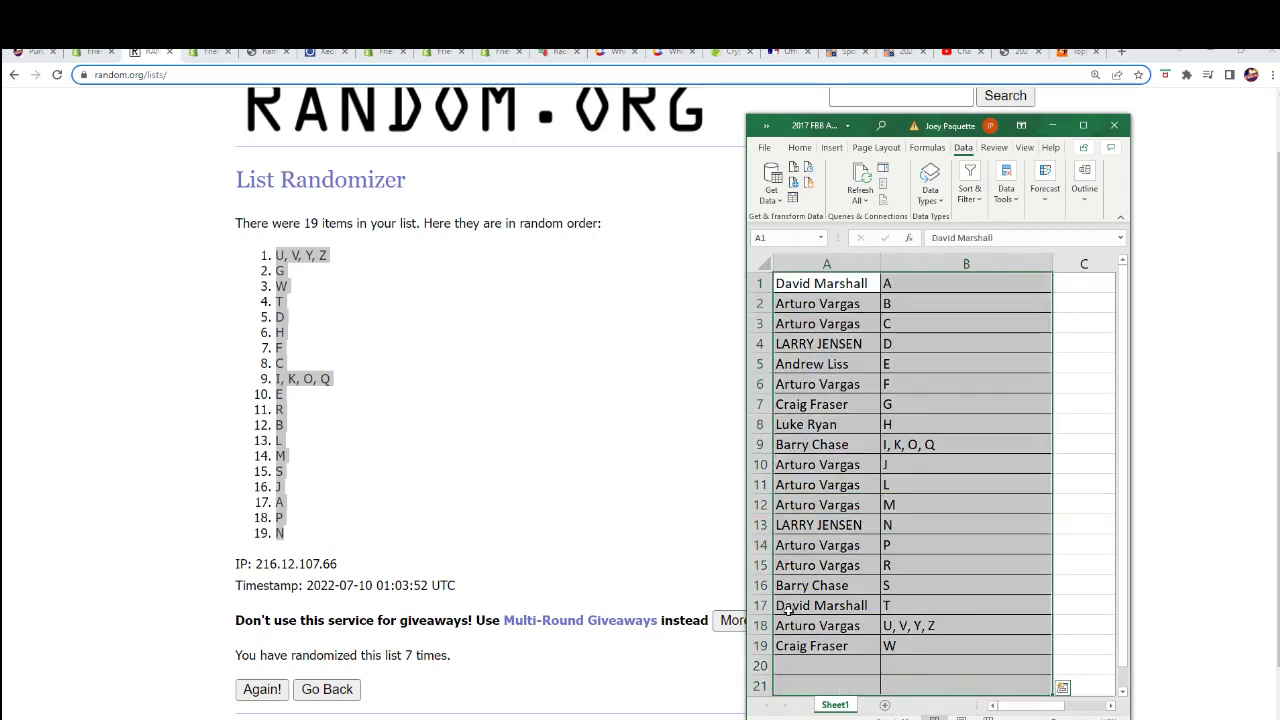